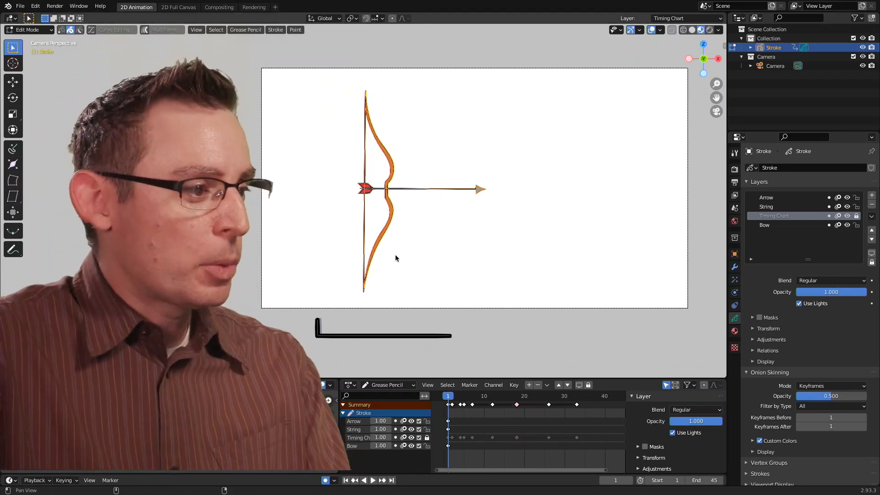
Make the Arrow layer the active dope sheet channel with the playhead at frame 1.
{"action": "scroll", "coordinate": [395, 253], "scroll_direction": "up", "scroll_amount": 3}
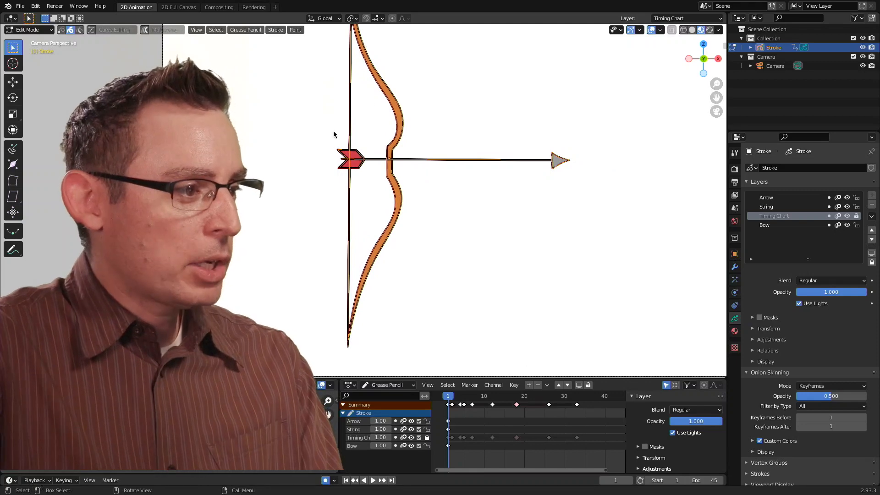
{"action": "left_click", "coordinate": [439, 203]}
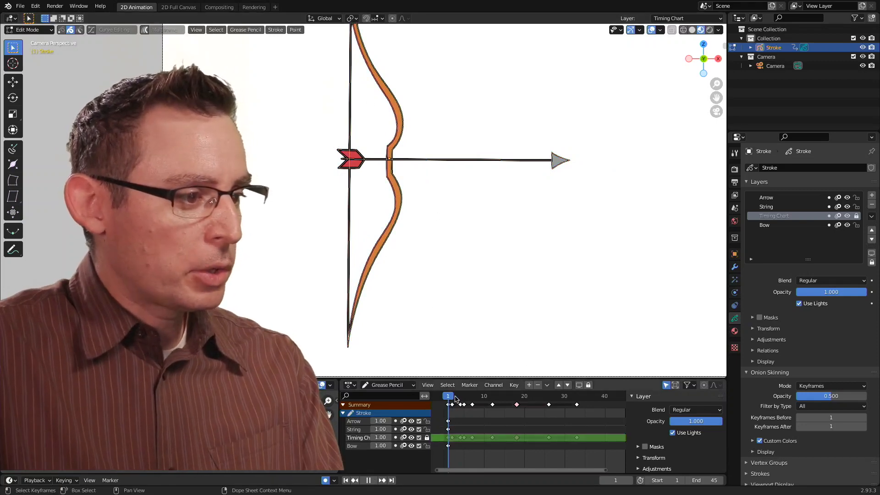
{"action": "left_click_drag", "start_coordinate": [484, 396], "coordinate": [457, 401]}
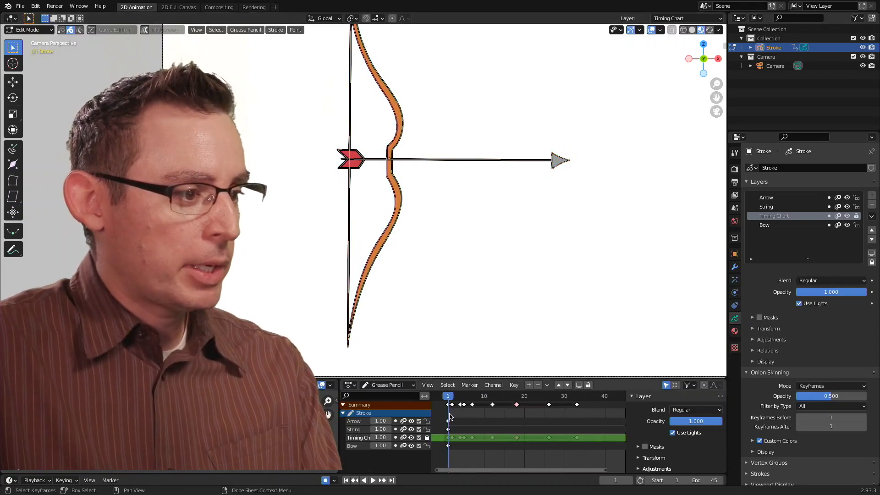
{"action": "left_click", "coordinate": [449, 414]}
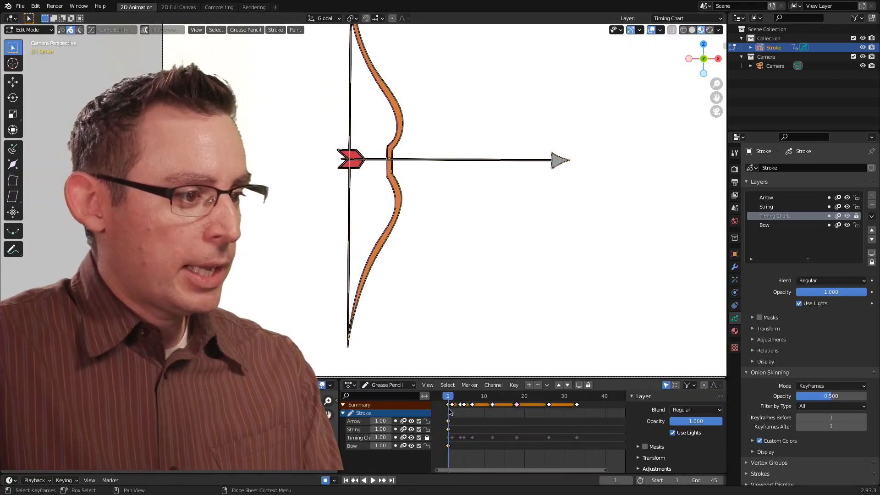
{"action": "left_click", "coordinate": [469, 423]}
{"action": "left_click", "coordinate": [365, 438]}
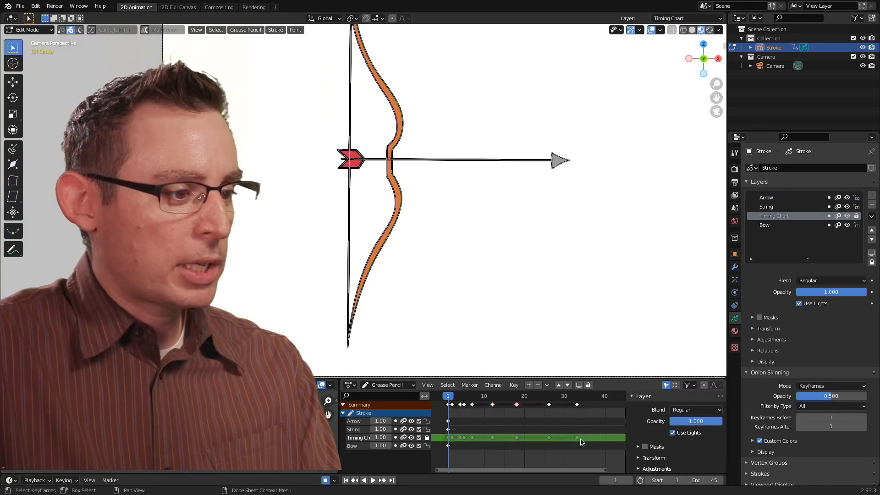
{"action": "left_click_drag", "start_coordinate": [458, 412], "coordinate": [596, 399]}
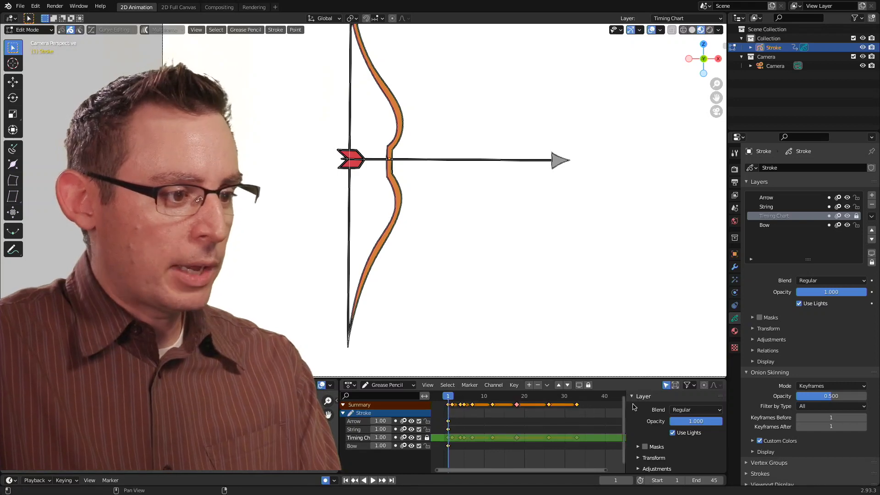
{"action": "left_click", "coordinate": [504, 421]}
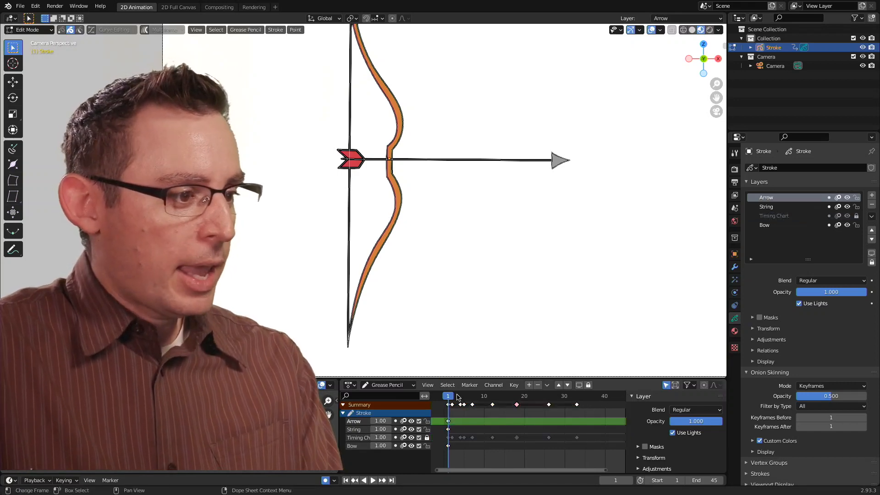
{"action": "left_click_drag", "start_coordinate": [464, 400], "coordinate": [451, 401]}
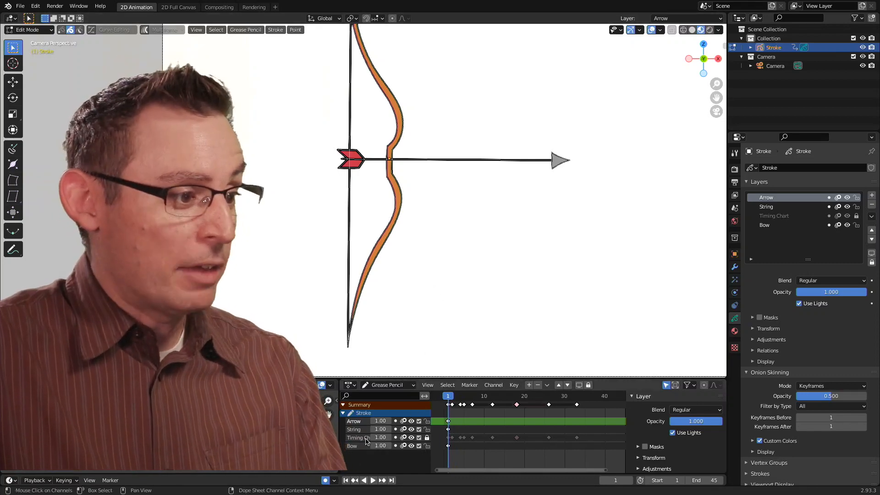
Play the animation from frame 1 to review the timing chart drawn below the camera frame.
{"action": "middle_click_drag", "start_coordinate": [449, 312], "coordinate": [436, 199], "text": "shift"}
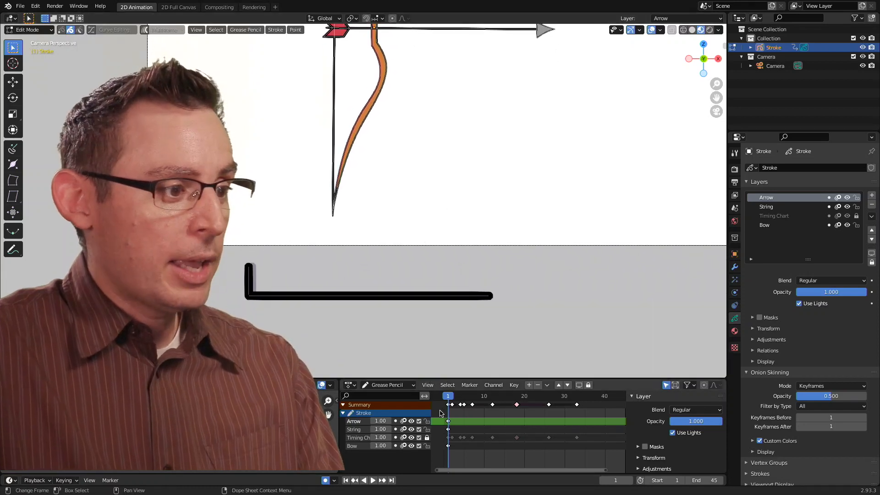
{"action": "key", "text": "space"}
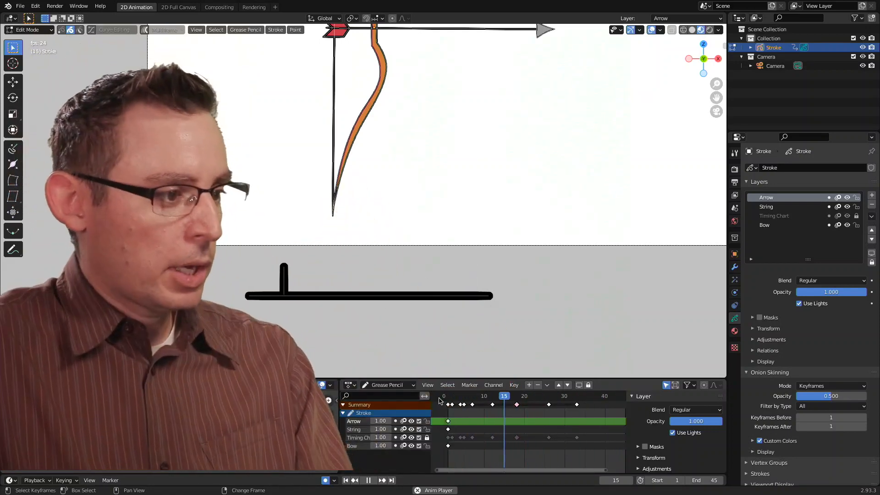
{"action": "key", "text": "space"}
{"action": "left_click_drag", "start_coordinate": [502, 402], "coordinate": [453, 414]}
{"action": "key", "text": "space"}
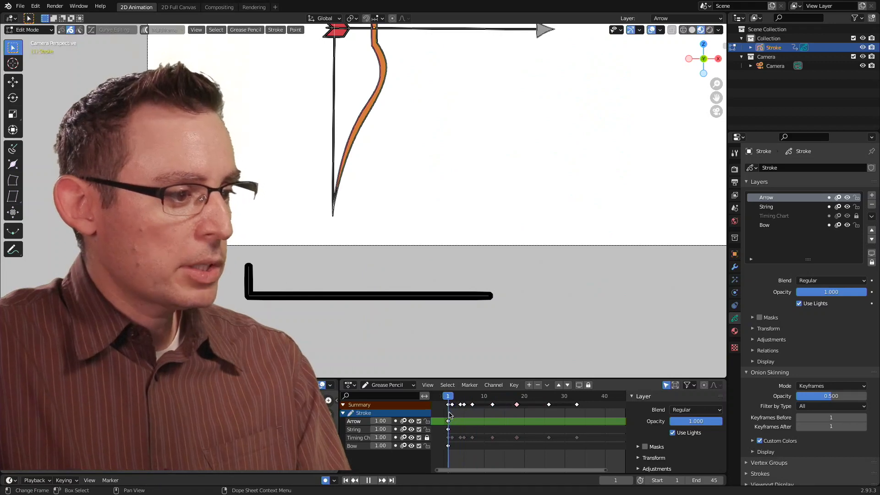
Move to frame 18 and duplicate the frame 1 keyframes of the Arrow, String and Bow layers to that frame.
{"action": "scroll", "coordinate": [464, 212], "scroll_direction": "up", "scroll_amount": 8, "text": "shift"}
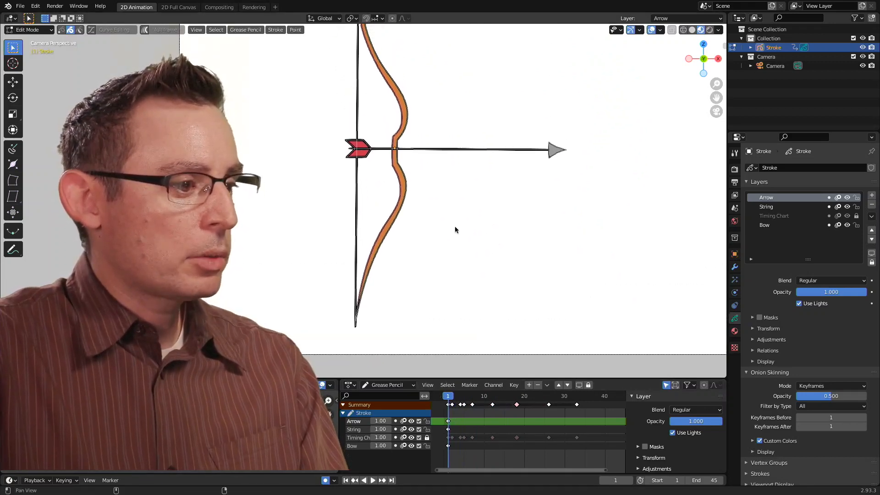
{"action": "scroll", "coordinate": [464, 218], "scroll_direction": "up", "scroll_amount": 3, "text": "shift"}
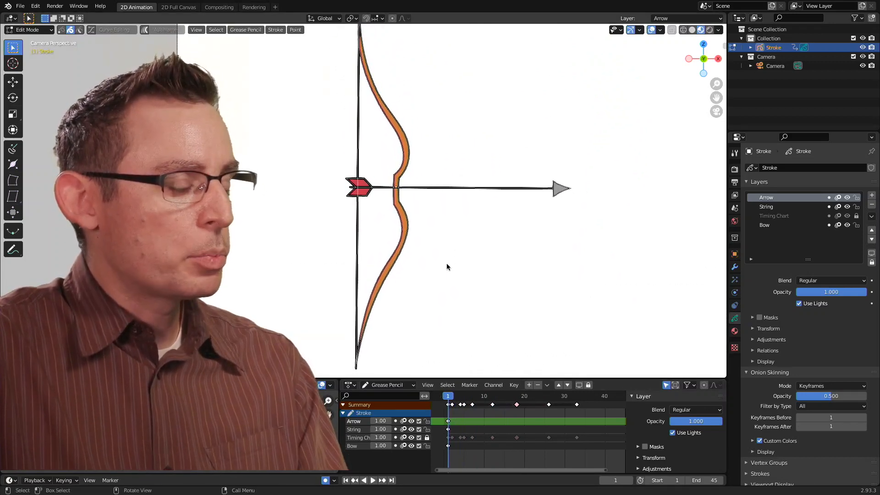
{"action": "left_click_drag", "start_coordinate": [448, 397], "coordinate": [523, 407]}
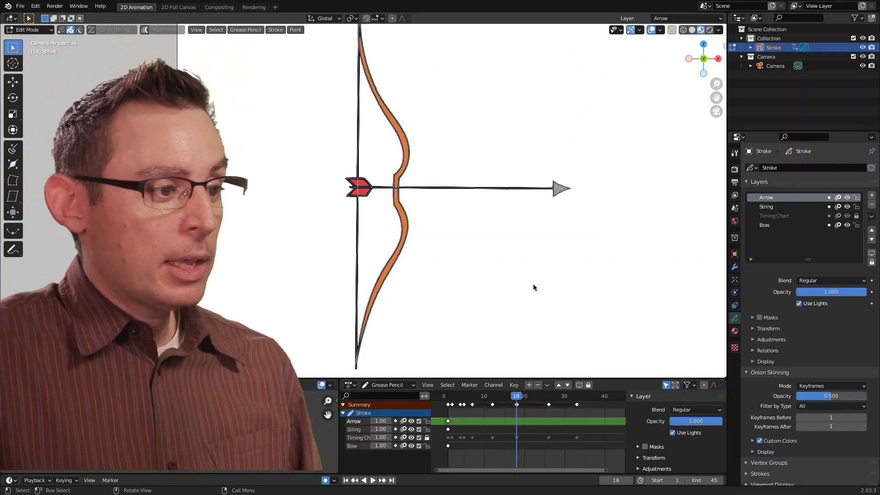
{"action": "mouse_move", "coordinate": [525, 402]}
{"action": "left_mouse_down"}
{"action": "mouse_move", "coordinate": [546, 408]}
{"action": "mouse_move", "coordinate": [520, 414]}
{"action": "left_mouse_up"}
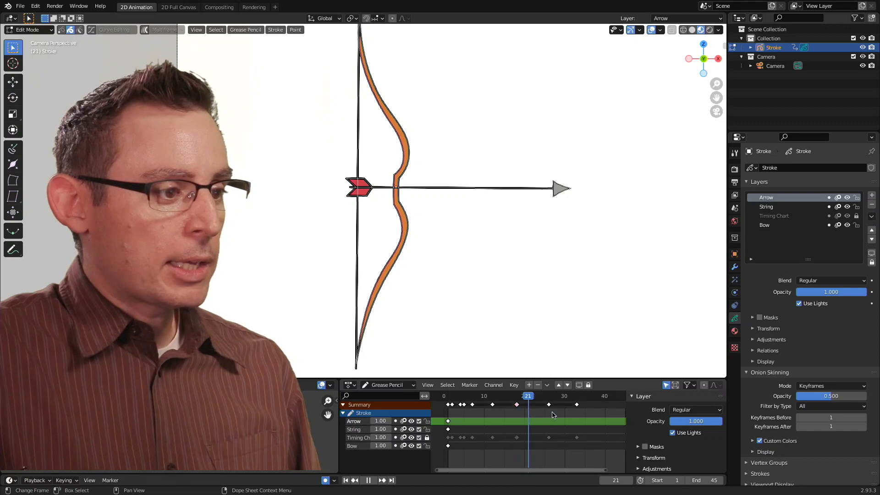
{"action": "left_click_drag", "start_coordinate": [551, 415], "coordinate": [521, 418]}
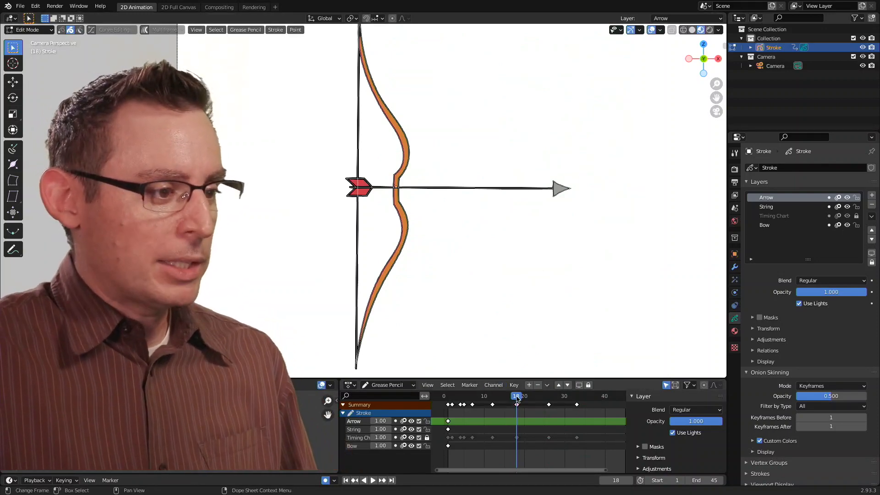
{"action": "mouse_move", "coordinate": [506, 409]}
{"action": "left_mouse_down"}
{"action": "mouse_move", "coordinate": [518, 410]}
{"action": "mouse_move", "coordinate": [491, 414]}
{"action": "mouse_move", "coordinate": [544, 418]}
{"action": "mouse_move", "coordinate": [519, 419]}
{"action": "left_mouse_up"}
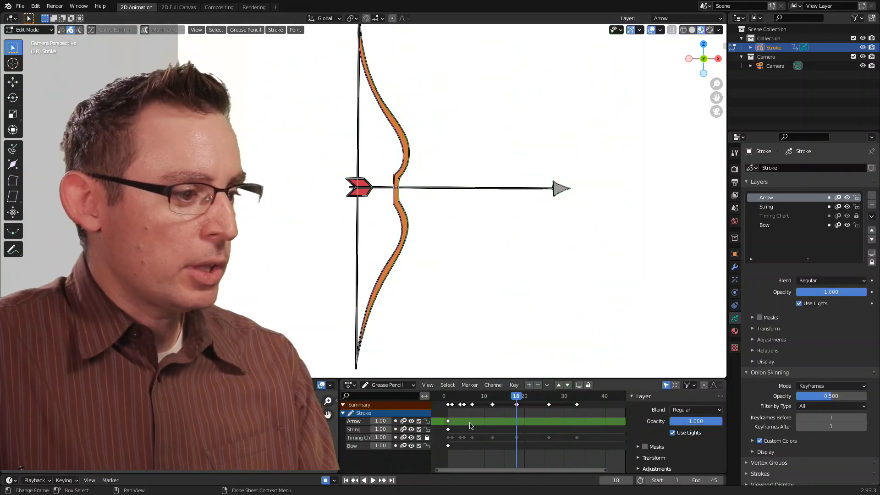
{"action": "key", "text": "a"}
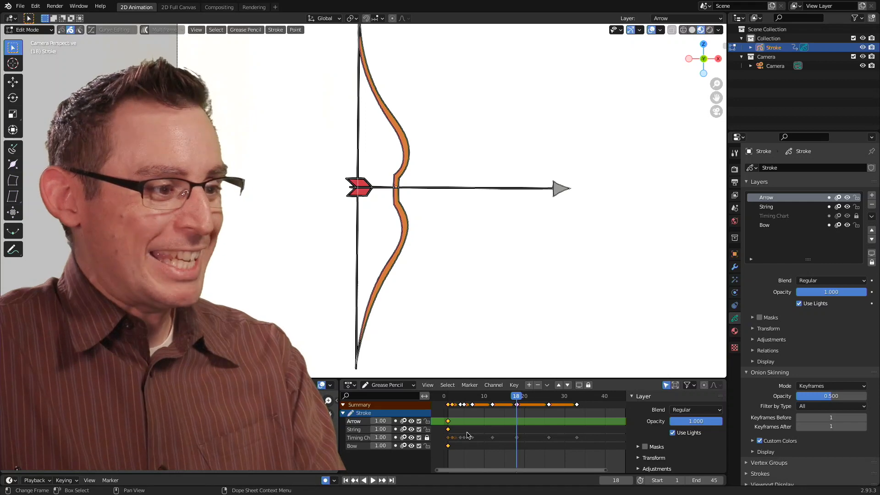
{"action": "key", "text": "shift+d"}
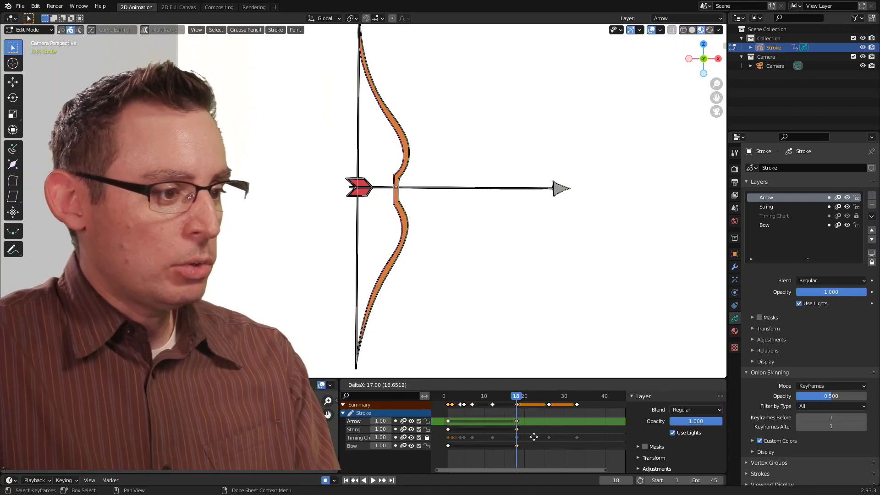
{"action": "left_click", "coordinate": [530, 434]}
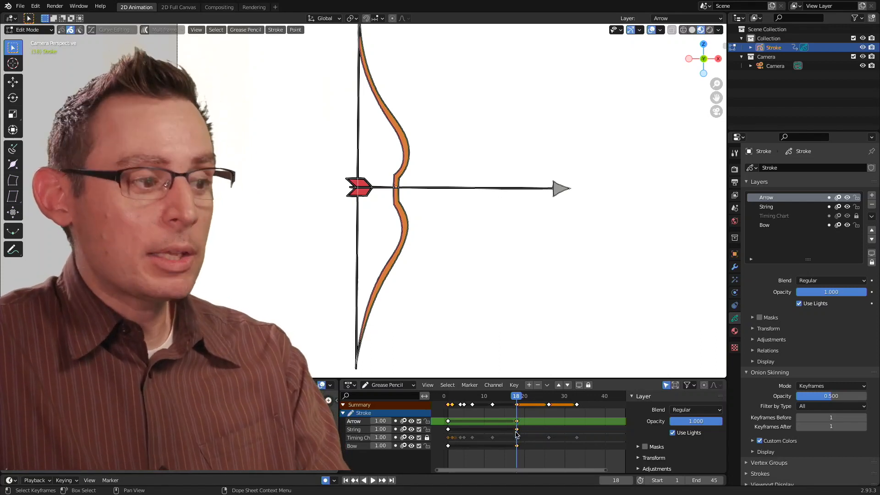
Set the keyframe type to Extreme for the Arrow, String and Bow keyframes at frames 18 and 1.
{"action": "key", "text": "r"}
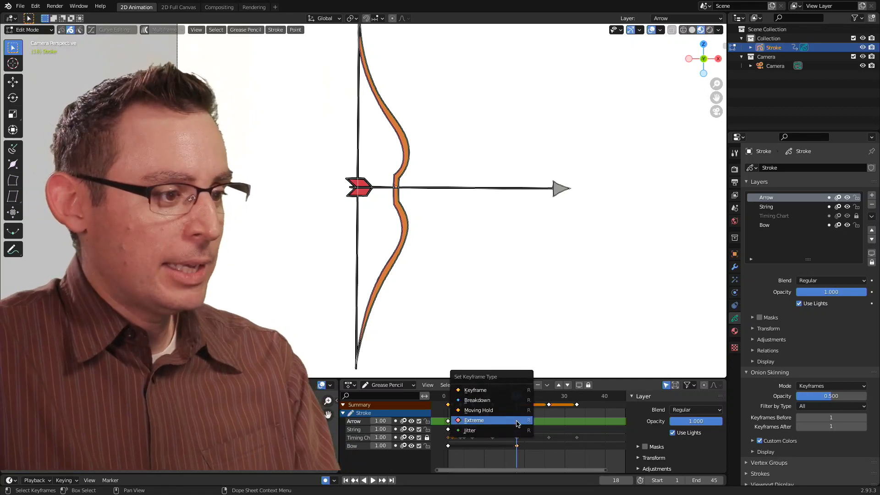
{"action": "left_click", "coordinate": [488, 420]}
{"action": "left_click_drag", "start_coordinate": [517, 399], "coordinate": [484, 398]}
{"action": "left_click_drag", "start_coordinate": [445, 451], "coordinate": [446, 451]}
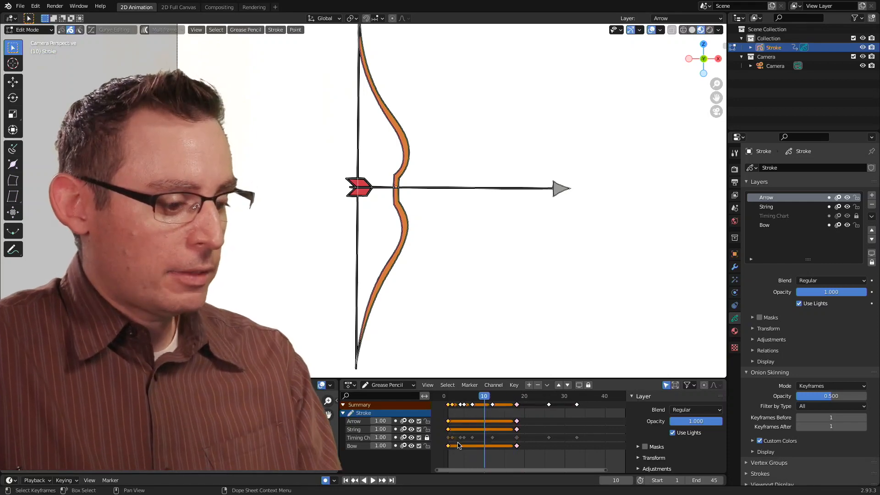
{"action": "key", "text": "r"}
{"action": "left_click", "coordinate": [453, 442]}
{"action": "left_click", "coordinate": [489, 422]}
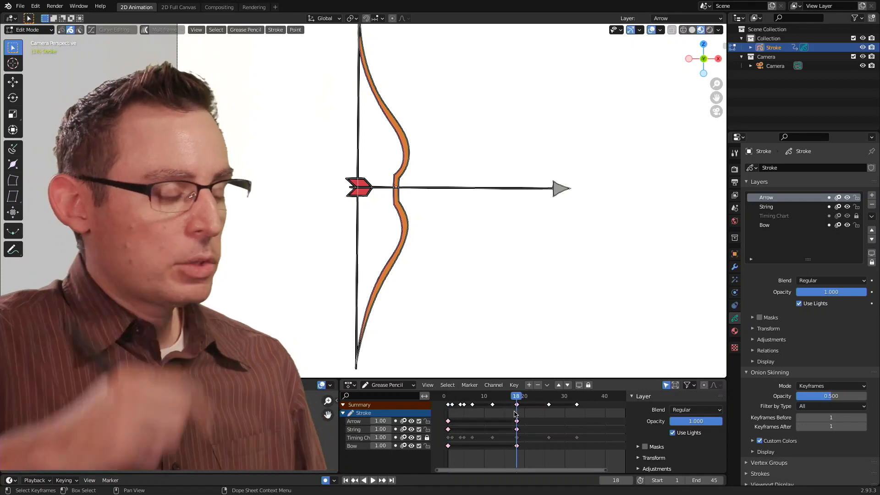
Select the bow, string and arrow strokes at frame 18 and rotate them about 10 degrees counterclockwise.
{"action": "left_click_drag", "start_coordinate": [449, 230], "coordinate": [429, 229], "text": "ctrl+alt"}
{"action": "left_click_drag", "start_coordinate": [428, 229], "coordinate": [442, 248], "text": "alt+shift"}
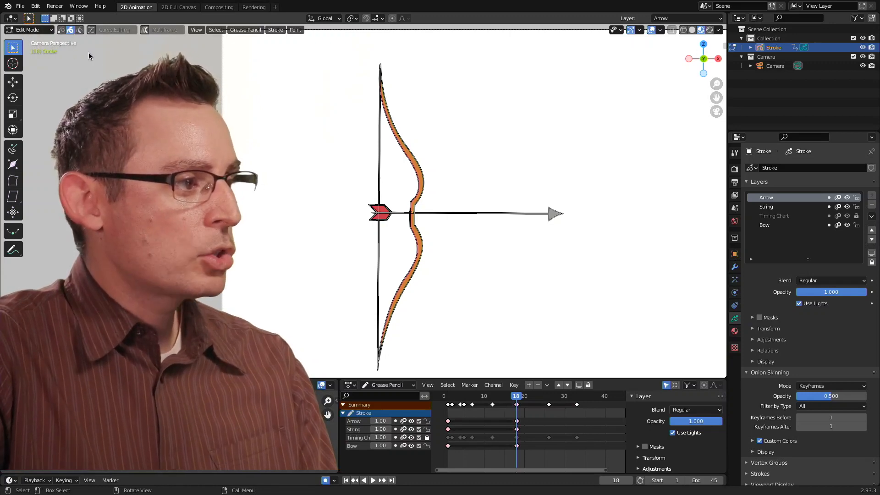
{"action": "scroll", "coordinate": [359, 127], "scroll_direction": "down", "scroll_amount": 1}
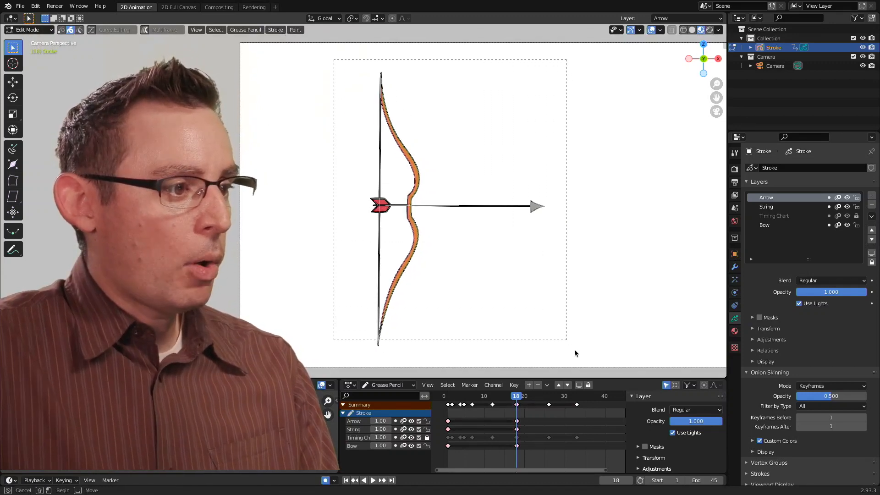
{"action": "left_click_drag", "start_coordinate": [580, 360], "coordinate": [580, 360]}
{"action": "mouse_move", "coordinate": [471, 255]}
{"action": "left_mouse_down", "text": "ctrl+alt"}
{"action": "mouse_move", "coordinate": [576, 260]}
{"action": "mouse_move", "coordinate": [449, 240]}
{"action": "left_mouse_up", "text": "ctrl+alt"}
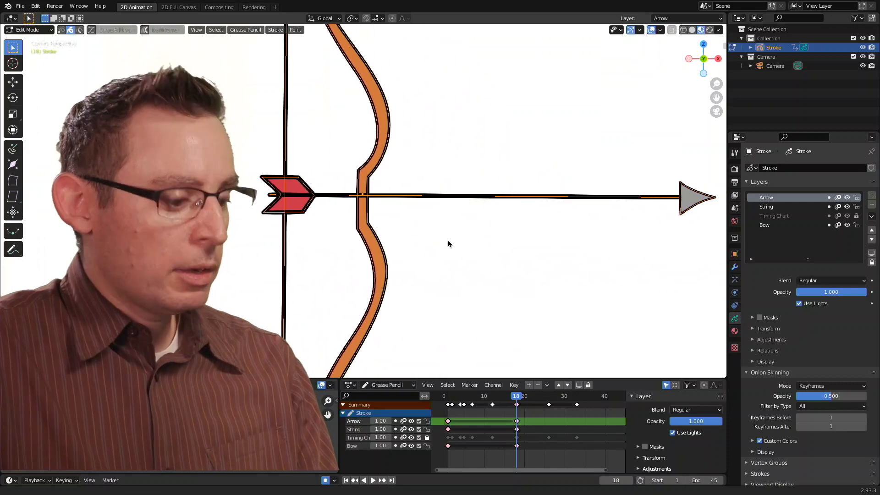
{"action": "key", "text": "r"}
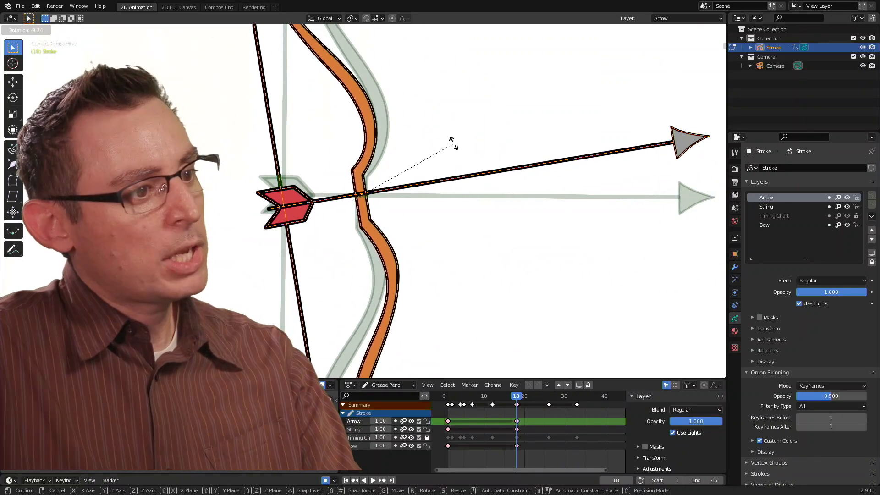
{"action": "left_click", "coordinate": [457, 163]}
Duplicate the Arrow, String and Bow keyframes from frame 18 to frame 26 and move the playhead there.
{"action": "scroll", "coordinate": [474, 234], "scroll_direction": "down", "scroll_amount": 2}
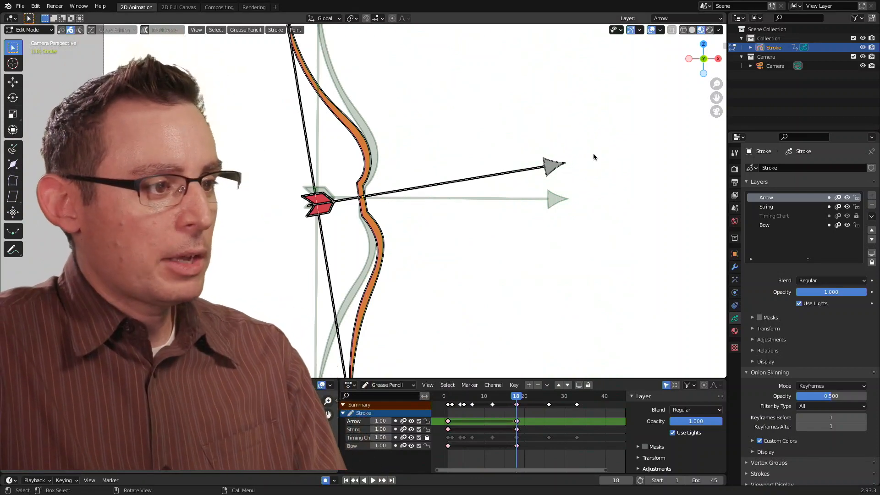
{"action": "scroll", "coordinate": [550, 178], "scroll_direction": "down", "scroll_amount": 3}
{"action": "middle_click_drag", "start_coordinate": [525, 191], "coordinate": [472, 159], "text": "shift"}
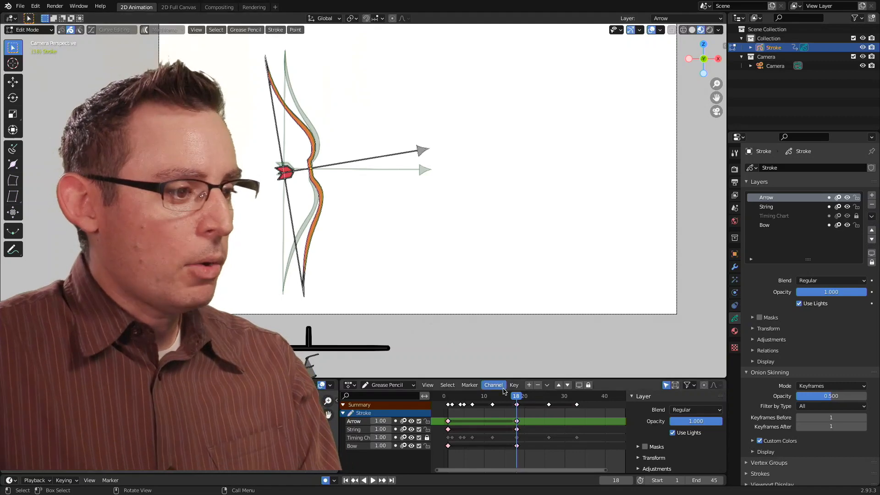
{"action": "mouse_move", "coordinate": [517, 398]}
{"action": "left_mouse_down"}
{"action": "mouse_move", "coordinate": [534, 402]}
{"action": "mouse_move", "coordinate": [515, 410]}
{"action": "left_mouse_up"}
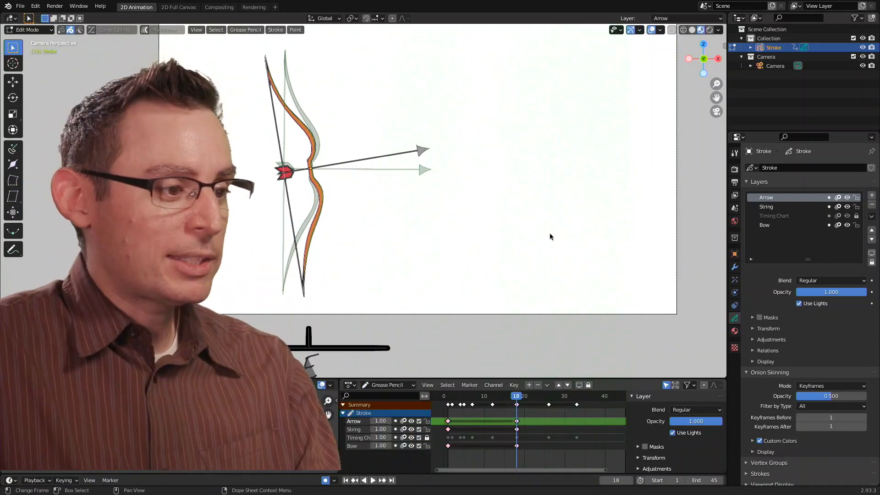
{"action": "left_click_drag", "start_coordinate": [506, 416], "coordinate": [523, 466]}
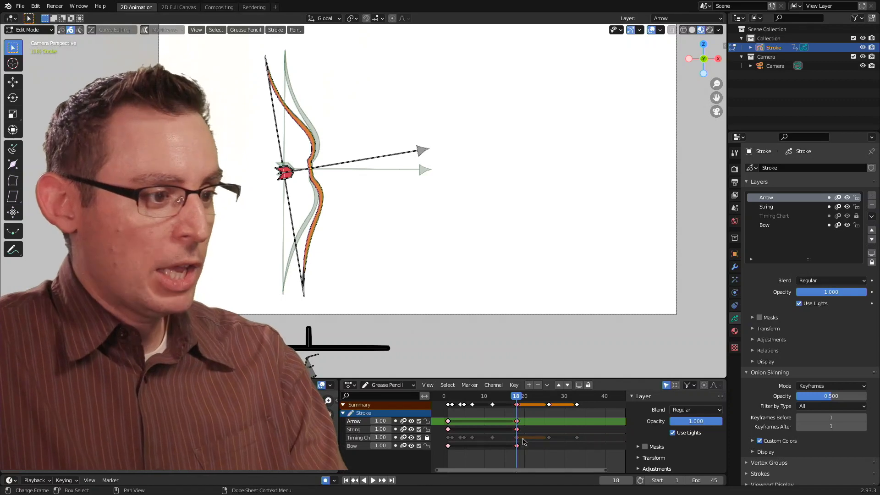
{"action": "key", "text": "g"}
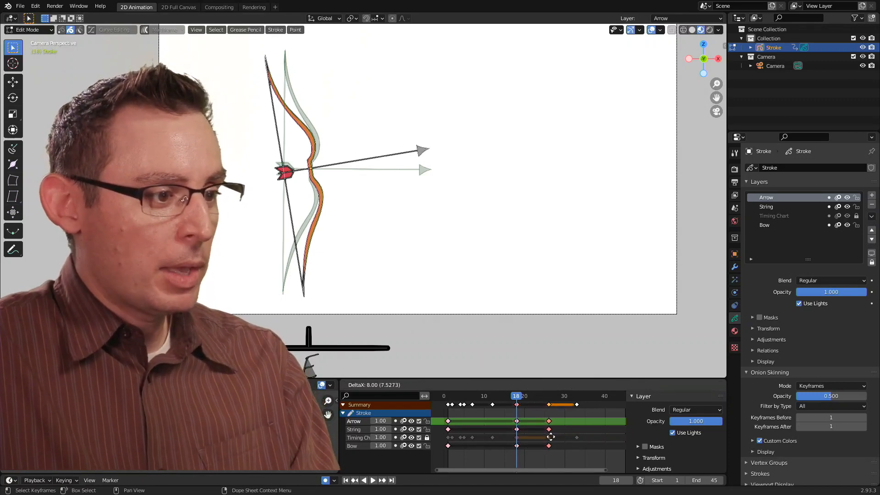
{"action": "left_click", "coordinate": [551, 438]}
{"action": "key", "text": "Up"}
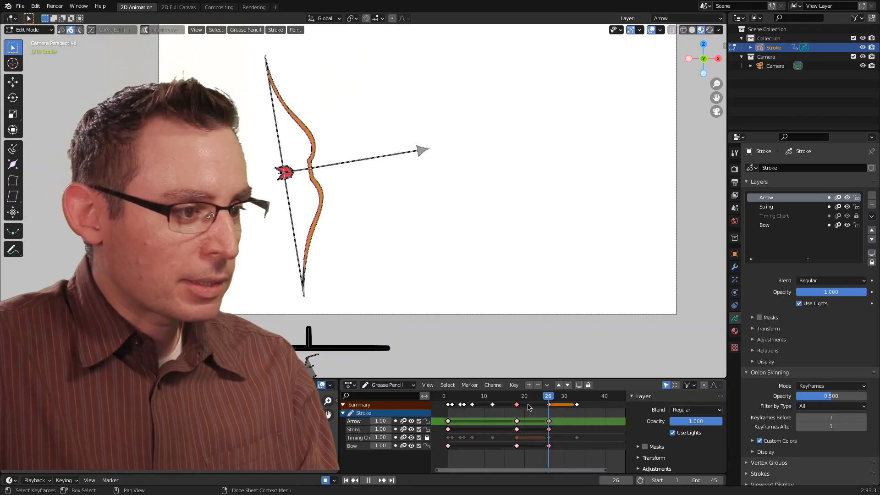
Select the Arrow, String and Bow keyframes at frames 18 and 26.
{"action": "key", "text": "space"}
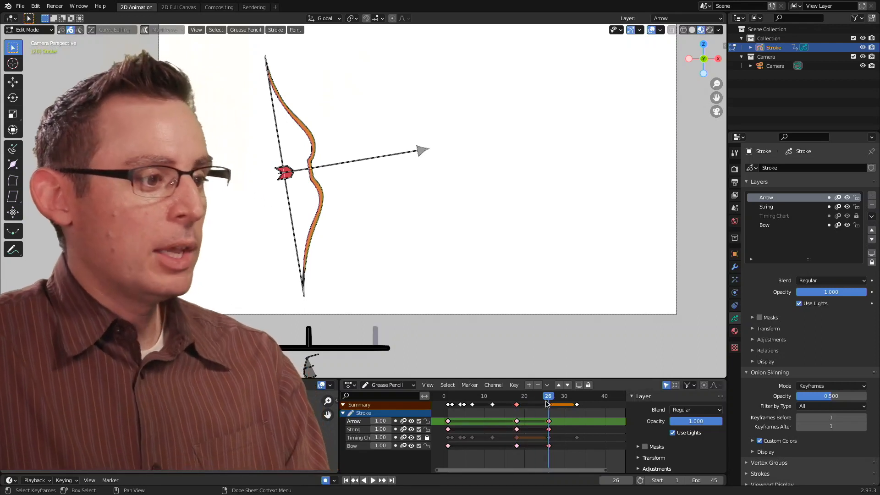
{"action": "key", "text": "space"}
{"action": "left_click_drag", "start_coordinate": [506, 412], "coordinate": [556, 447]}
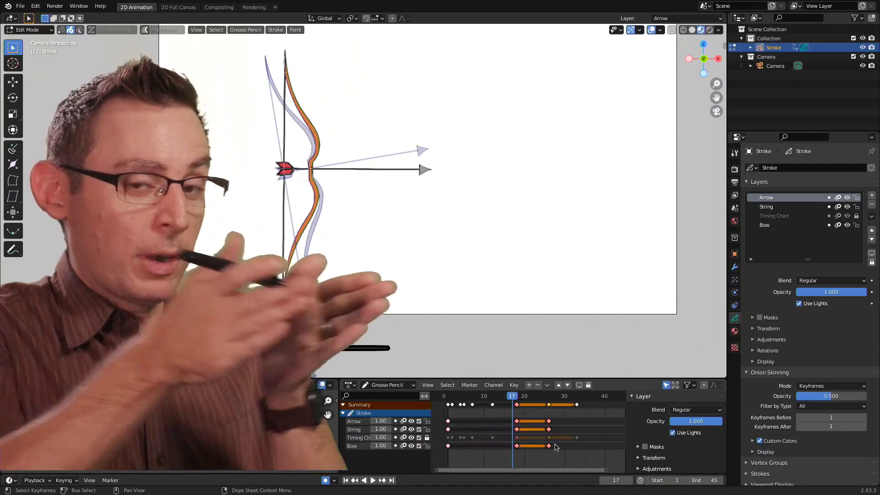
Play and scrub the animation to review the extreme poses at frames 18 and 26.
{"action": "key", "text": "space"}
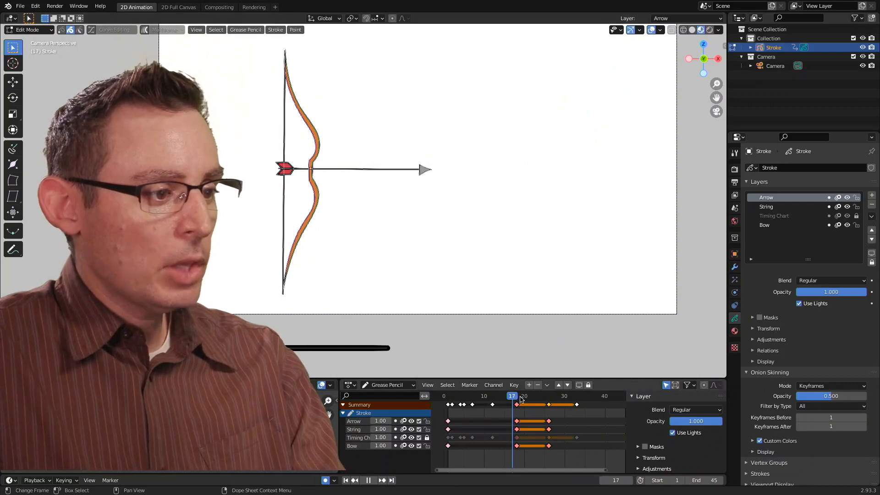
{"action": "left_click_drag", "start_coordinate": [503, 405], "coordinate": [504, 405]}
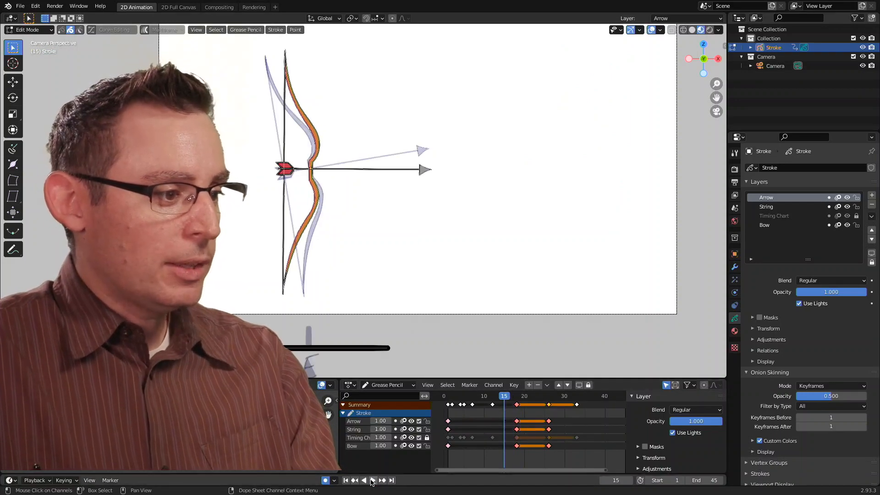
{"action": "left_click", "coordinate": [373, 482]}
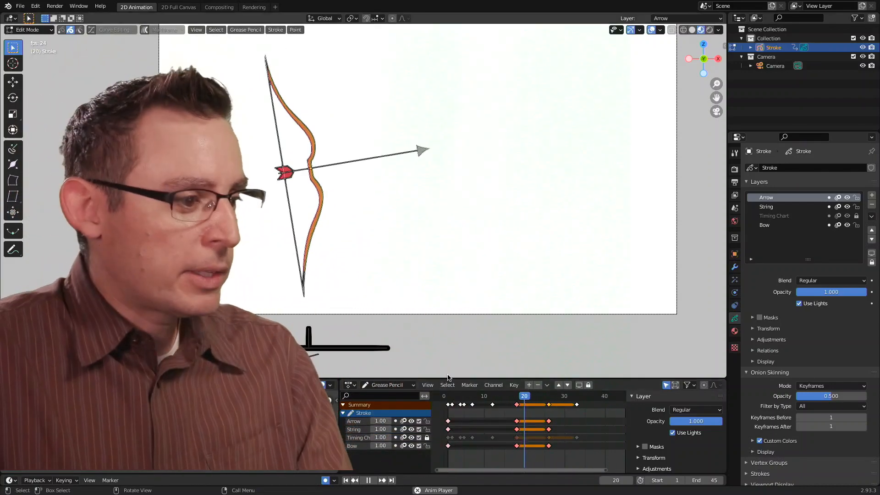
{"action": "key", "text": "space"}
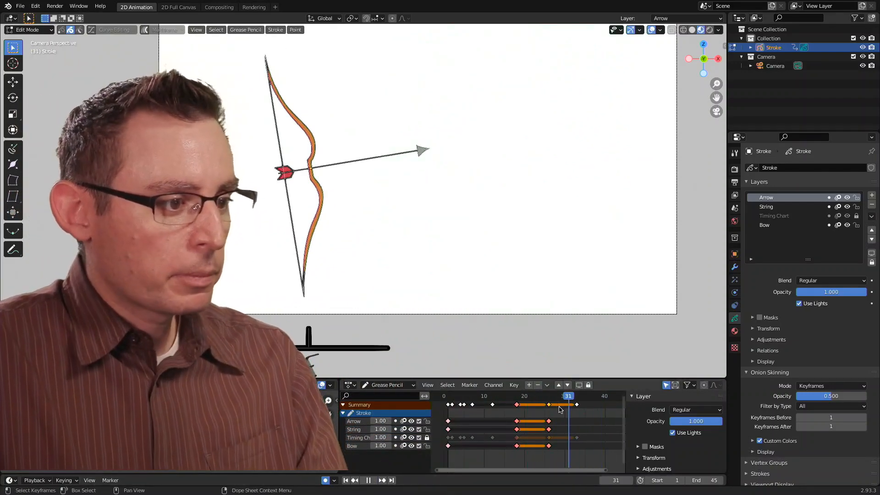
Make the Arrow layer active at frame 33 and select all of the arrow's strokes.
{"action": "left_click", "coordinate": [355, 430]}
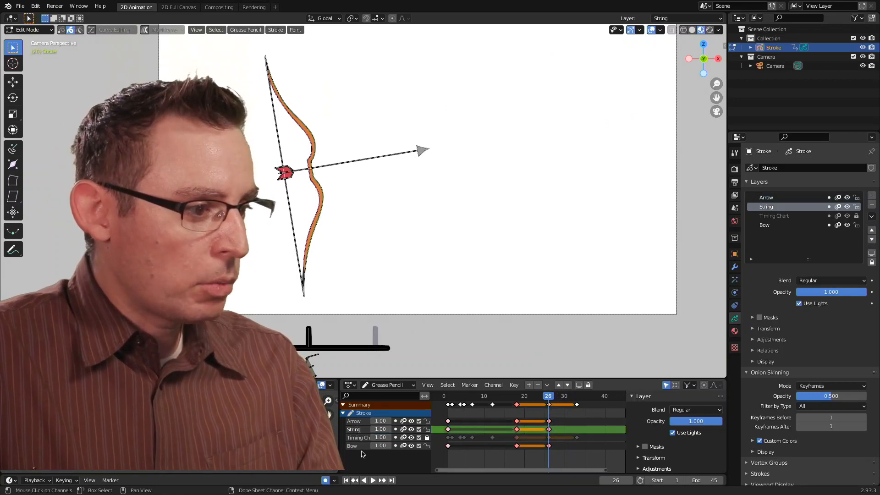
{"action": "left_click", "coordinate": [359, 446]}
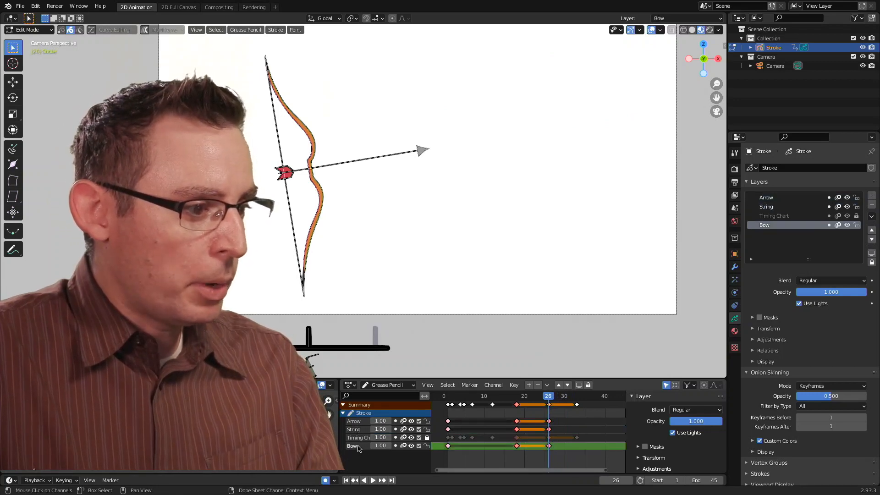
{"action": "left_click", "coordinate": [354, 421]}
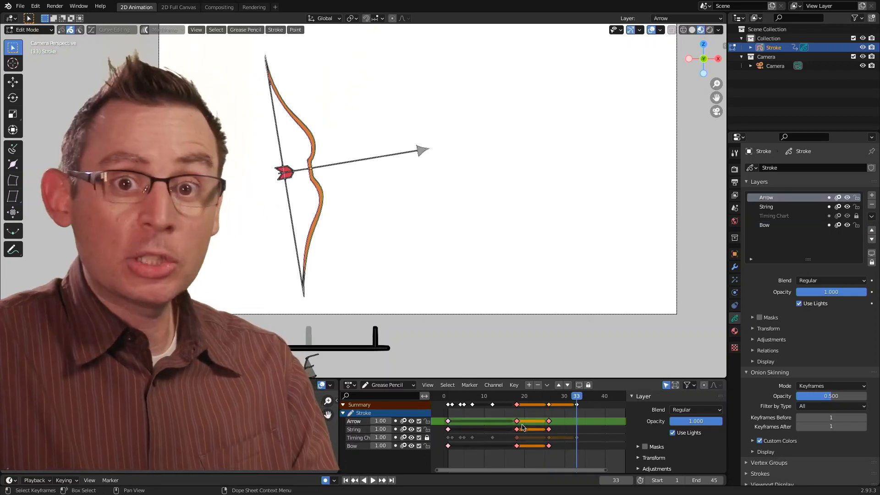
{"action": "scroll", "coordinate": [508, 218], "scroll_direction": "up", "scroll_amount": 5}
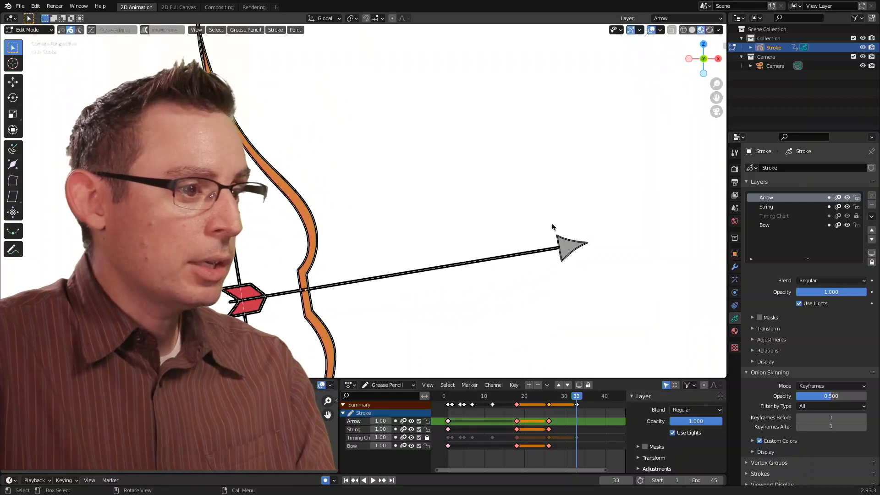
{"action": "scroll", "coordinate": [362, 201], "scroll_direction": "up", "scroll_amount": 4}
{"action": "key", "text": "shift+b"}
{"action": "left_click_drag", "start_coordinate": [387, 170], "coordinate": [443, 274]}
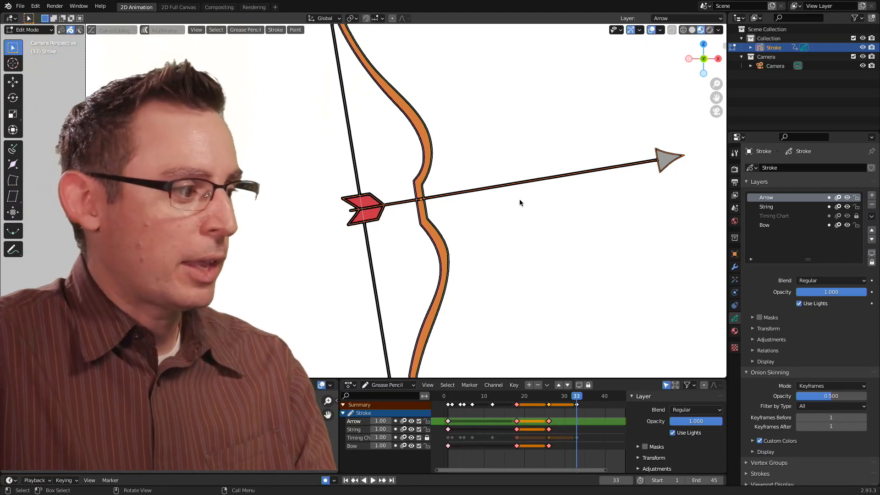
Try to move the arrow at frame 33 along the X axis until it clears the camera frame.
{"action": "scroll", "coordinate": [519, 202], "scroll_direction": "down", "scroll_amount": 6}
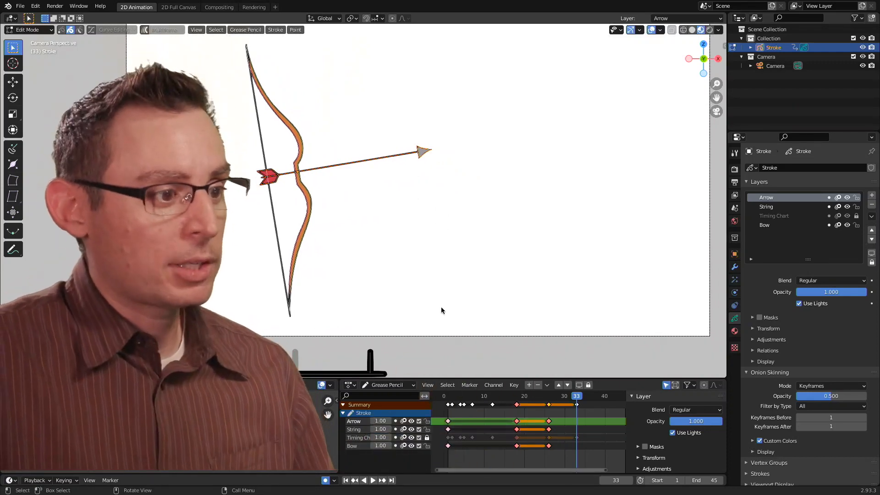
{"action": "middle_click_drag", "start_coordinate": [555, 187], "coordinate": [504, 221], "text": "ctrl"}
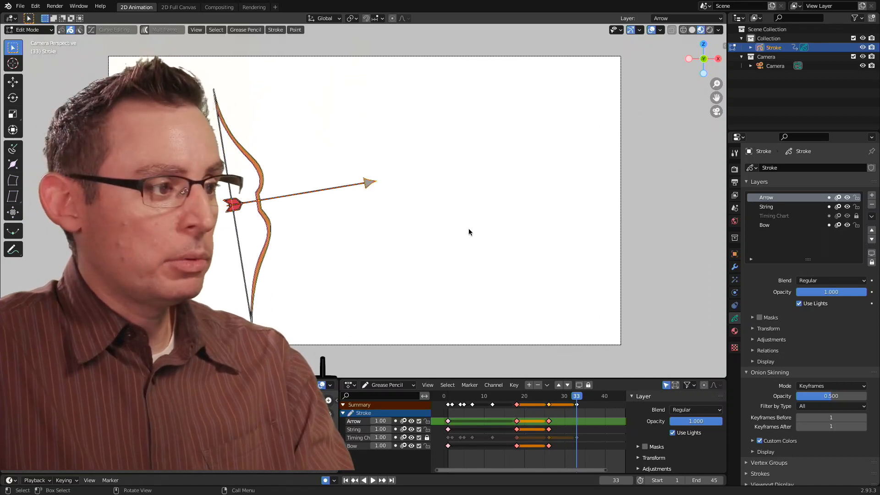
{"action": "key", "text": "g"}
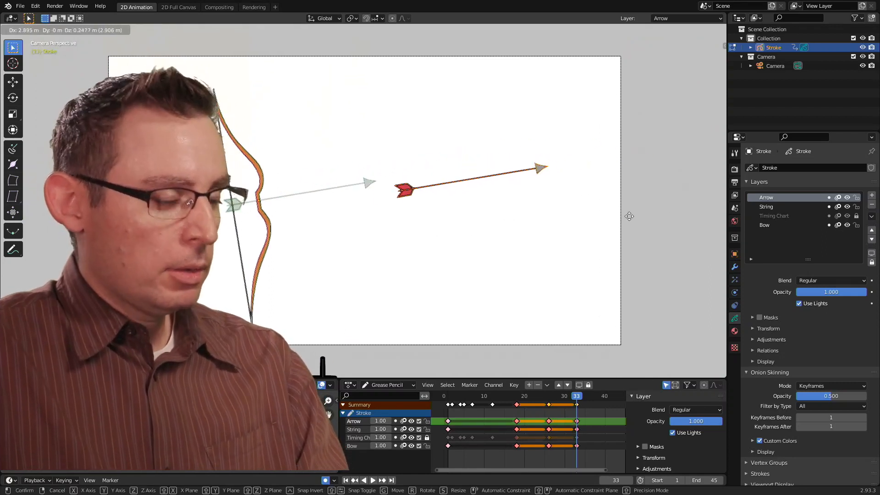
{"action": "key", "text": "x"}
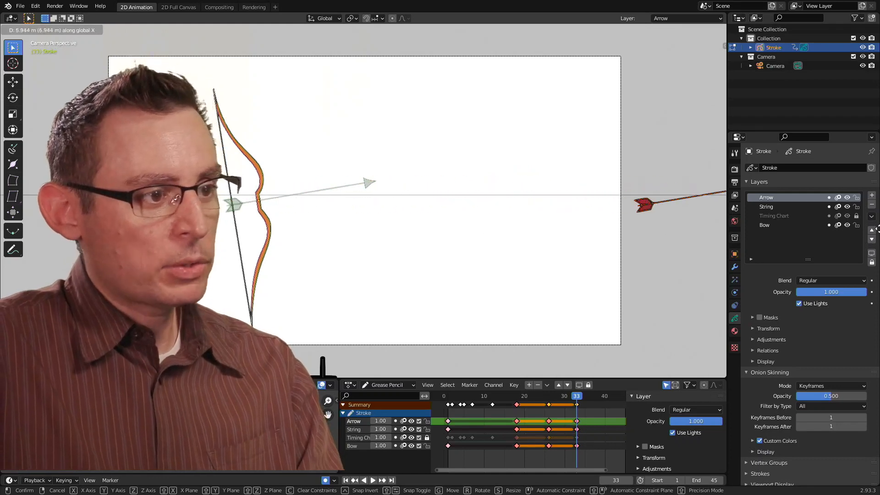
{"action": "left_click", "coordinate": [858, 227]}
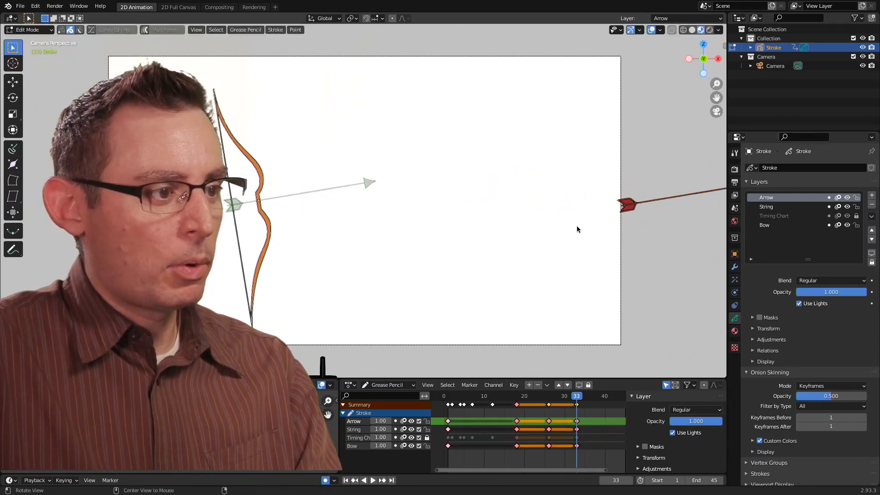
{"action": "middle_click_drag", "start_coordinate": [584, 224], "coordinate": [506, 227], "text": "shift"}
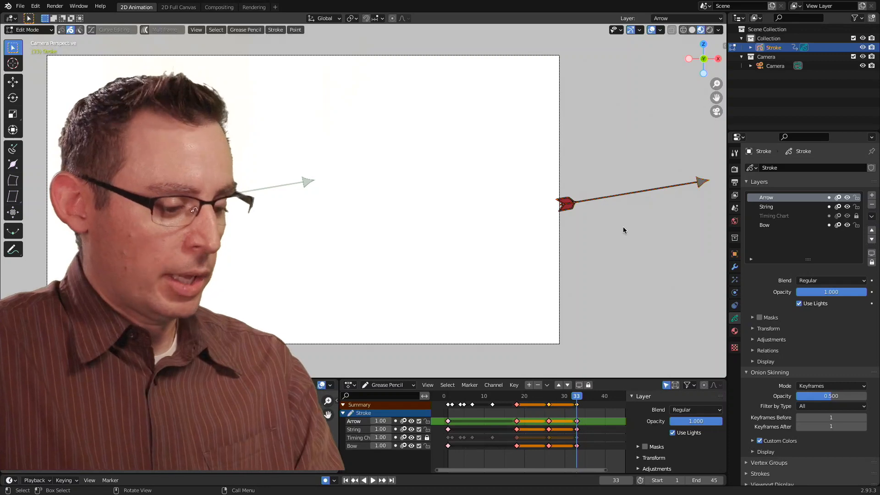
Try shifting the arrow along the Y axis and undo both arrow moves at frame 33.
{"action": "key", "text": "g"}
{"action": "key", "text": "y"}
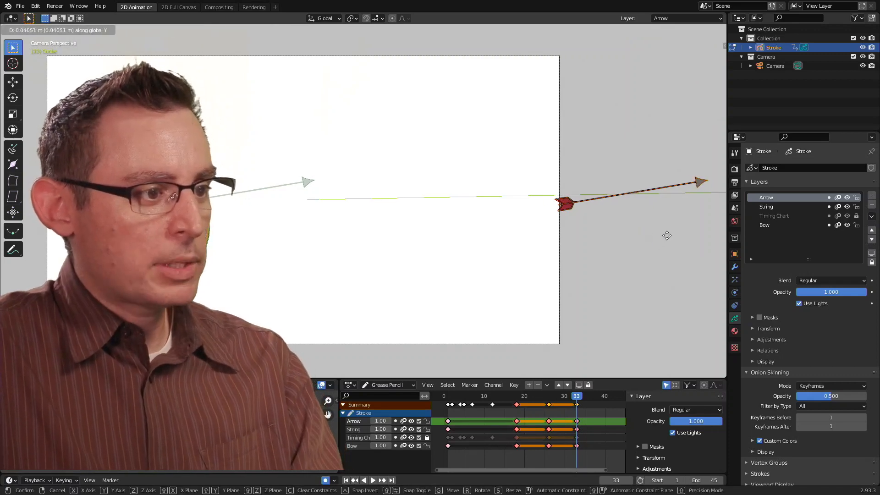
{"action": "left_click", "coordinate": [665, 239]}
{"action": "key", "text": "ctrl+z"}
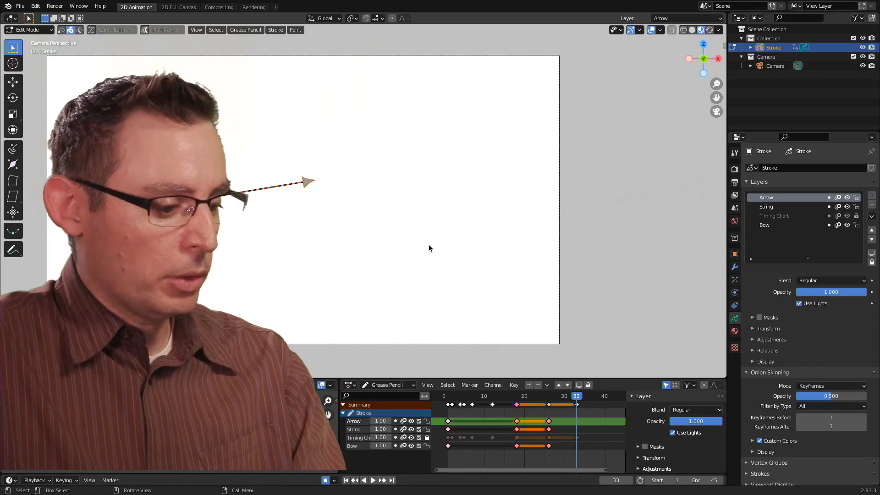
Move the arrow at frame 33 about 6.8 m along the X axis out of the camera frame and lower it slightly.
{"action": "key", "text": "g"}
{"action": "key", "text": "x"}
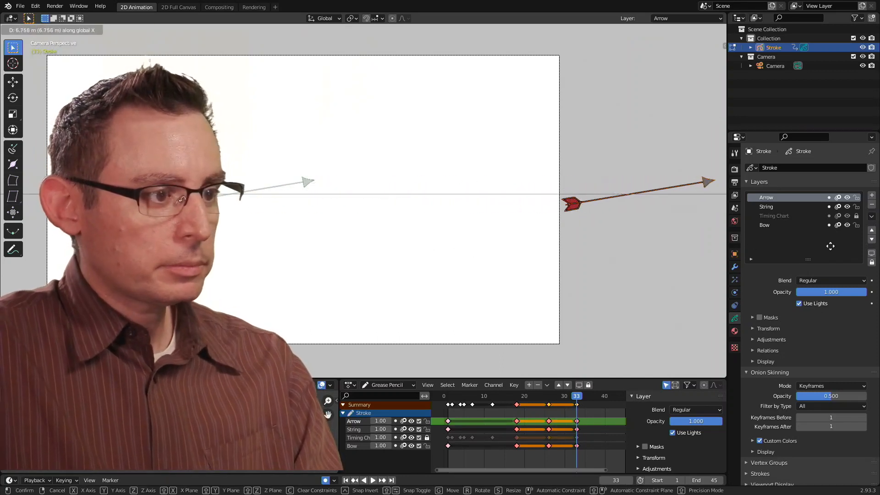
{"action": "left_click", "coordinate": [829, 246]}
{"action": "key", "text": "g"}
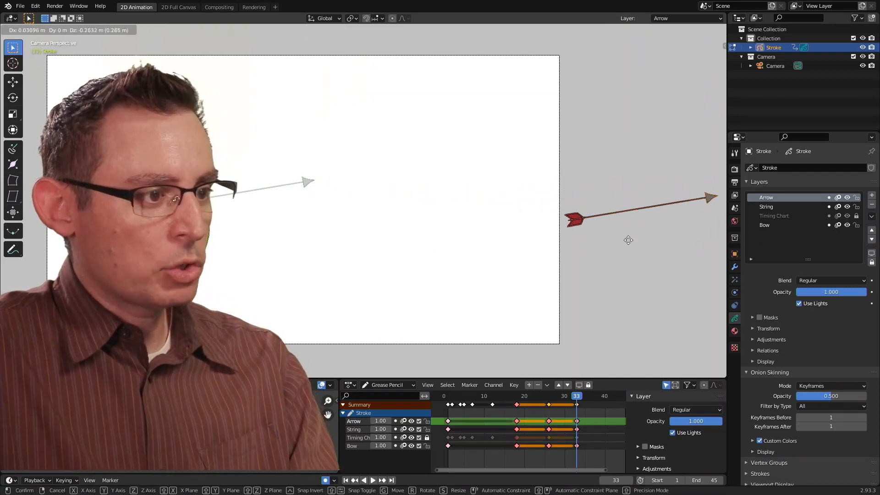
{"action": "left_click", "coordinate": [621, 237]}
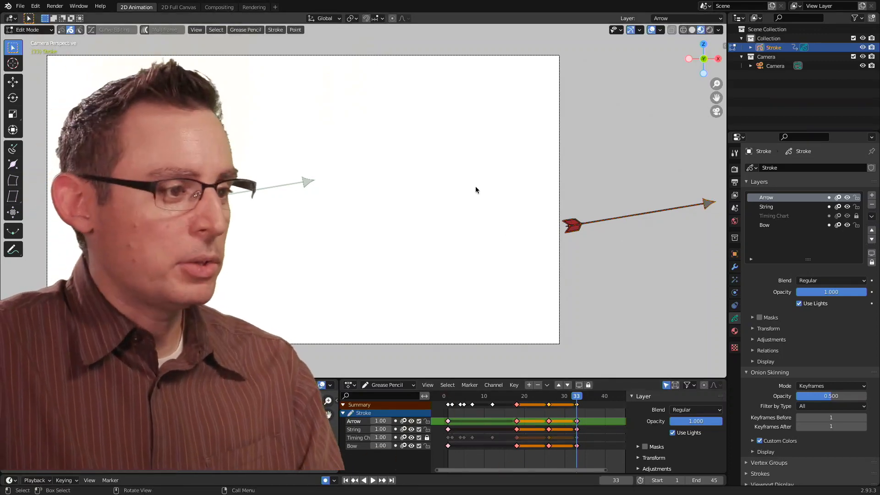
Rotate the arrow at frame 33 about 12 degrees clockwise so its tip points slightly downward.
{"action": "middle_click_drag", "start_coordinate": [567, 248], "coordinate": [550, 250], "text": "shift"}
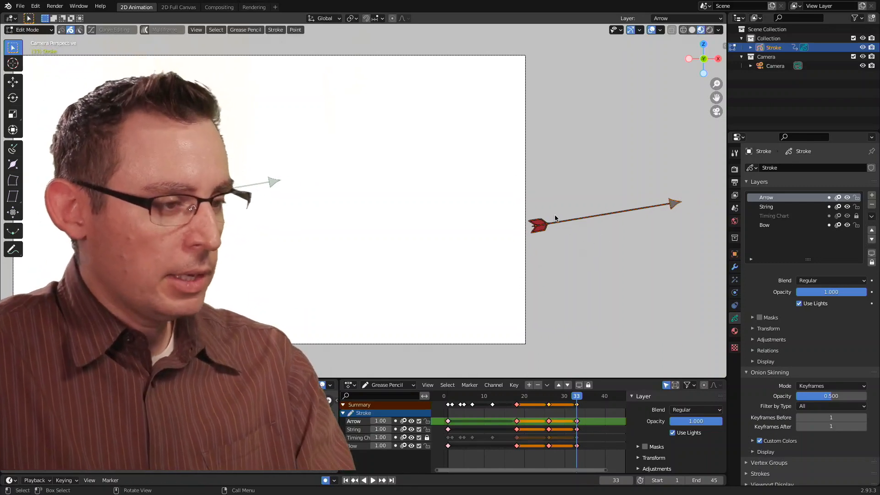
{"action": "key", "text": "r"}
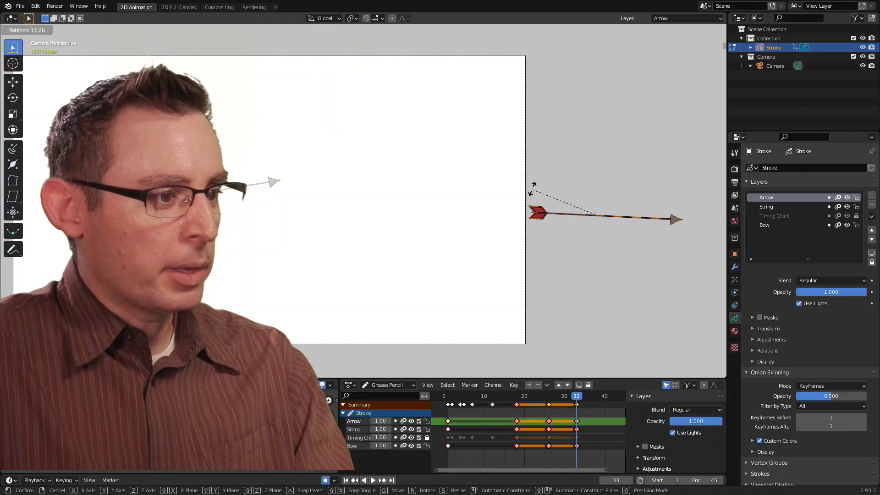
{"action": "left_click", "coordinate": [533, 187]}
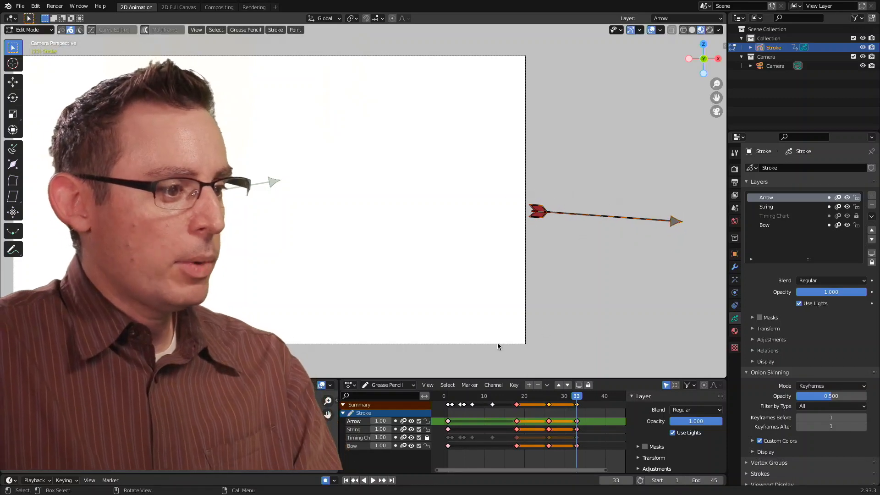
Play and scrub the animation from frame 1 to check the timing of the extremes at frames 18, 26 and 33.
{"action": "key", "text": "shift+ctrl+space"}
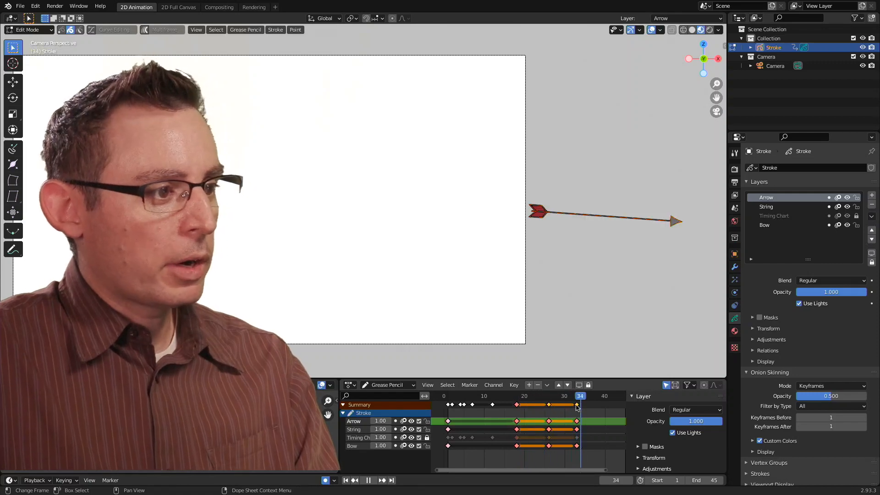
{"action": "key", "text": "space"}
{"action": "middle_click_drag", "start_coordinate": [497, 274], "coordinate": [566, 260], "text": "shift"}
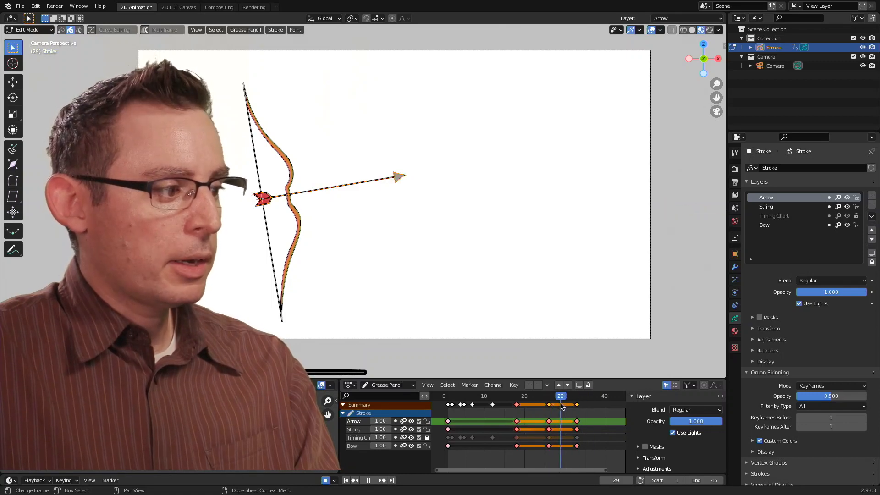
{"action": "left_click_drag", "start_coordinate": [514, 415], "coordinate": [450, 421]}
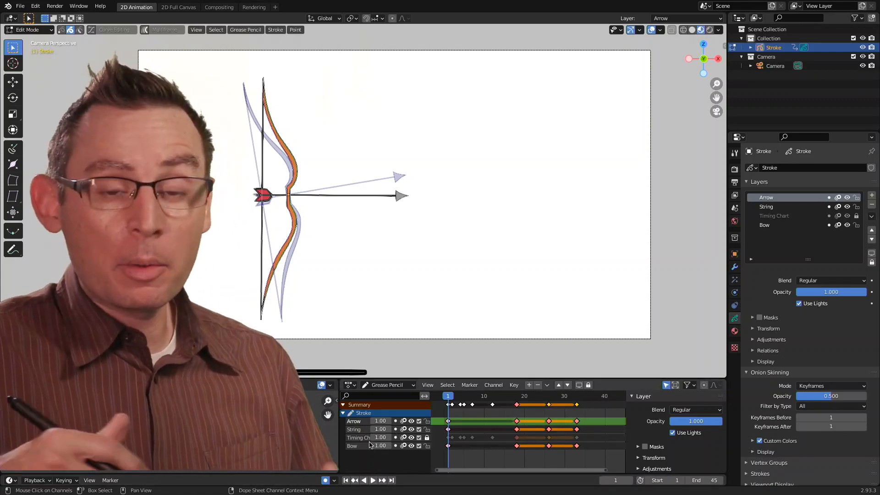
{"action": "left_click", "coordinate": [372, 481]}
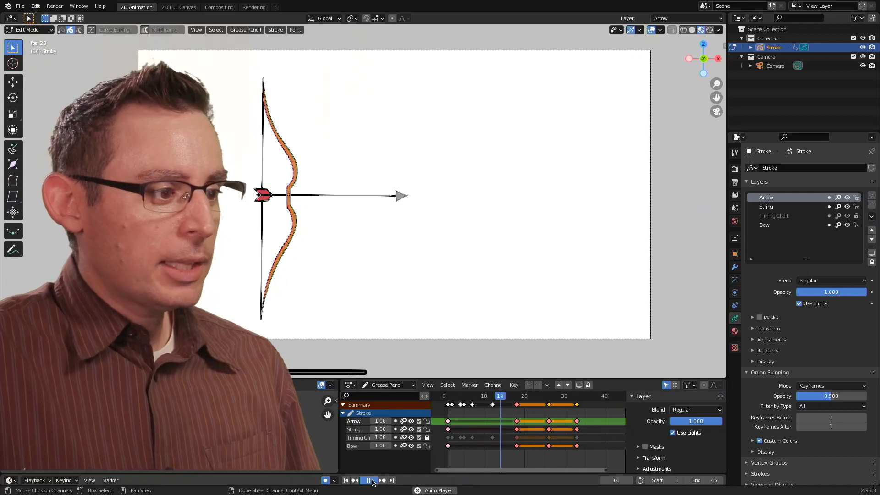
{"action": "key", "text": "space"}
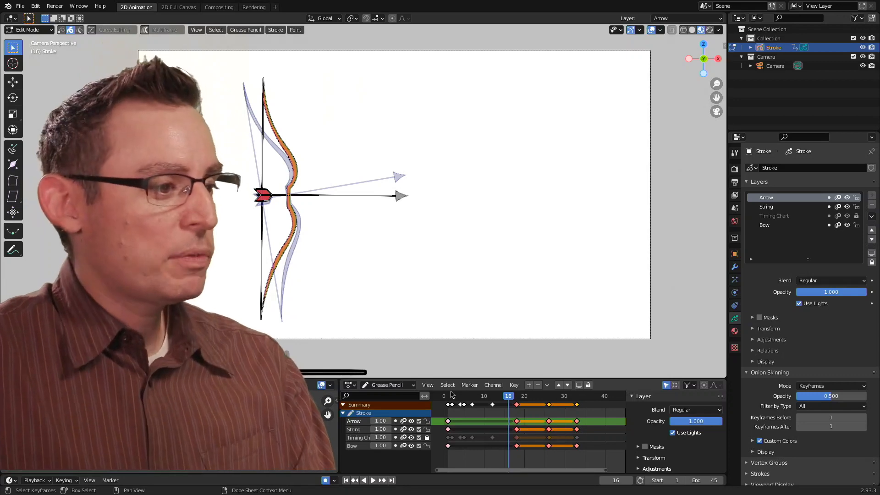
{"action": "key", "text": "space"}
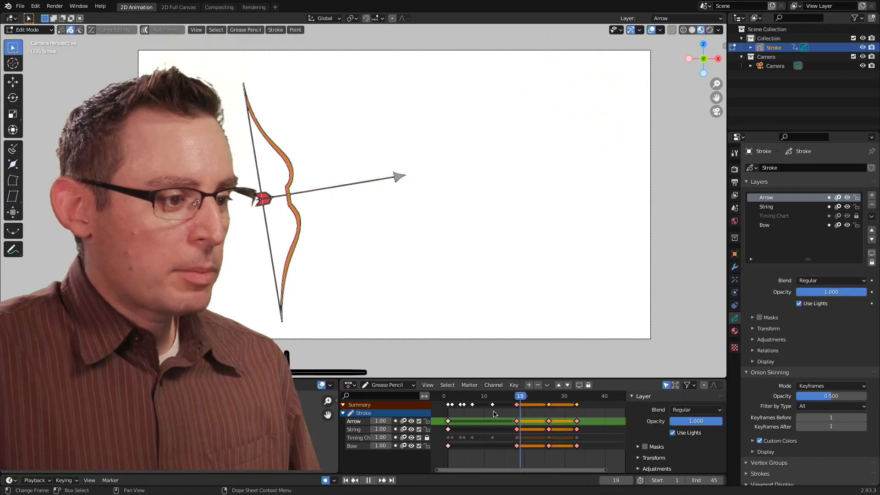
{"action": "left_click_drag", "start_coordinate": [499, 411], "coordinate": [451, 422]}
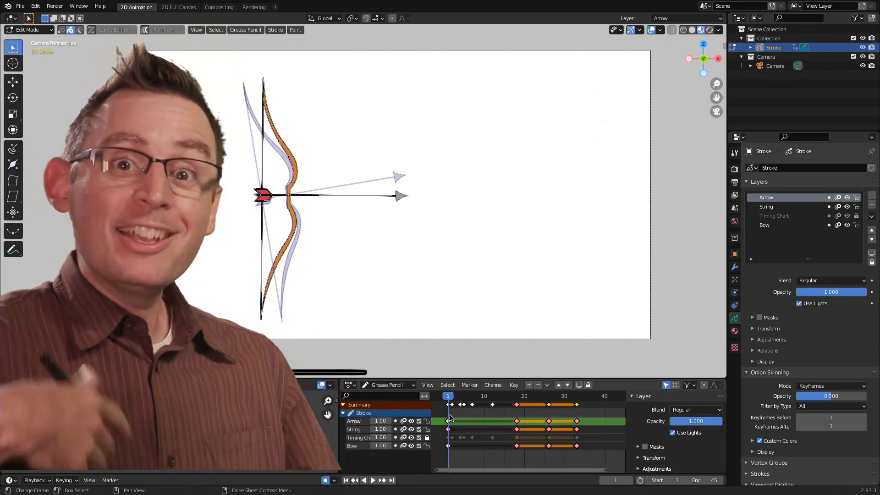
Make the String layer active and move the playhead to the extreme pose at frame 18.
{"action": "middle_click_drag", "start_coordinate": [349, 243], "coordinate": [367, 248], "text": "shift"}
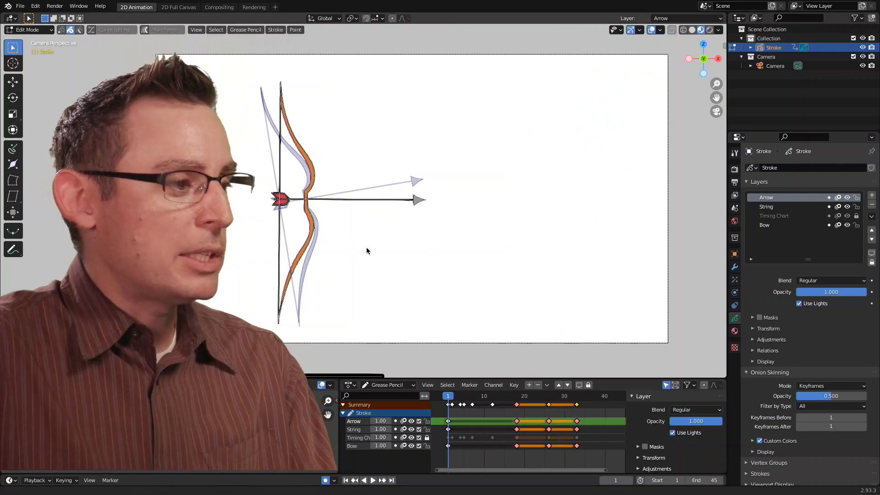
{"action": "scroll", "coordinate": [392, 220], "scroll_direction": "up", "scroll_amount": 3}
{"action": "key", "text": "space"}
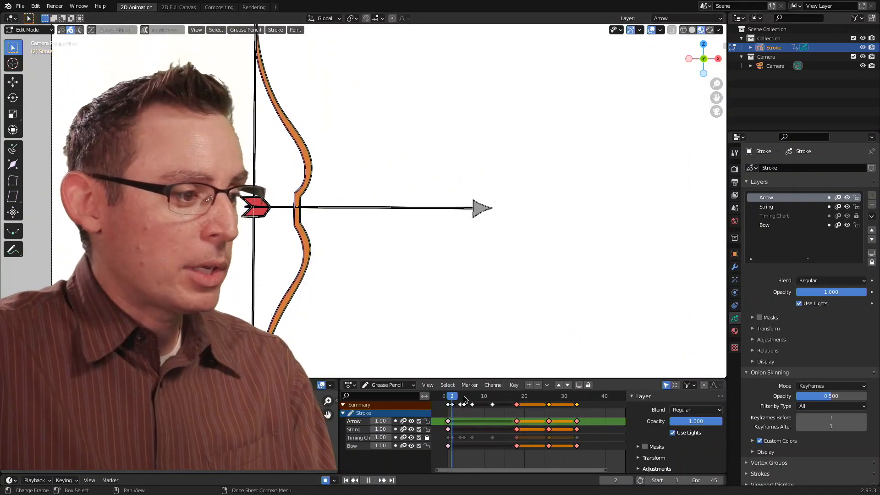
{"action": "left_click_drag", "start_coordinate": [513, 400], "coordinate": [449, 414]}
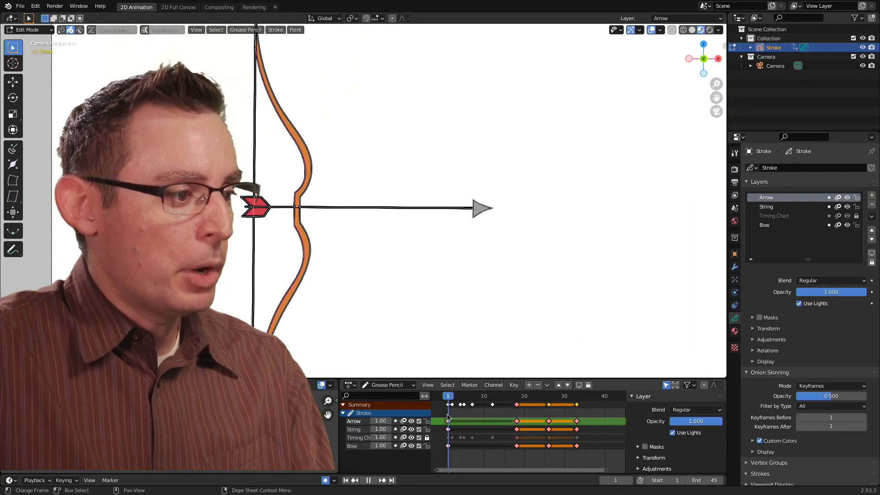
{"action": "key", "text": "space"}
{"action": "left_click", "coordinate": [394, 428]}
{"action": "key", "text": "space"}
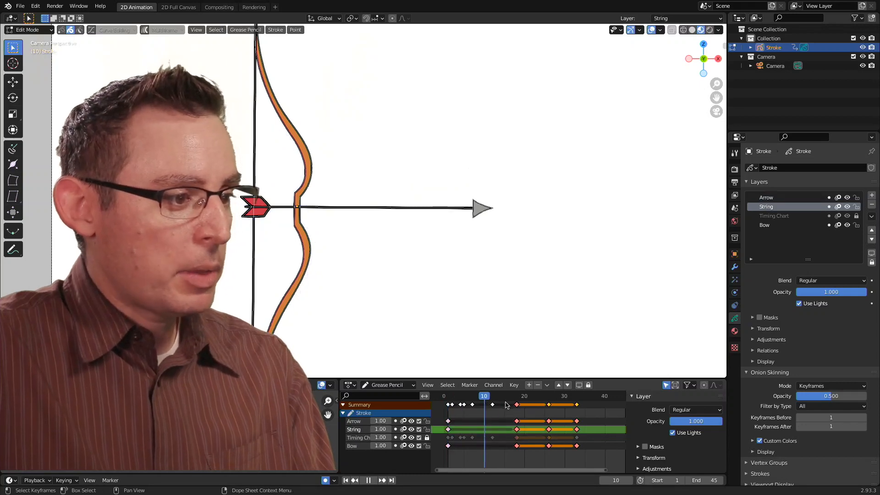
{"action": "key", "text": "space"}
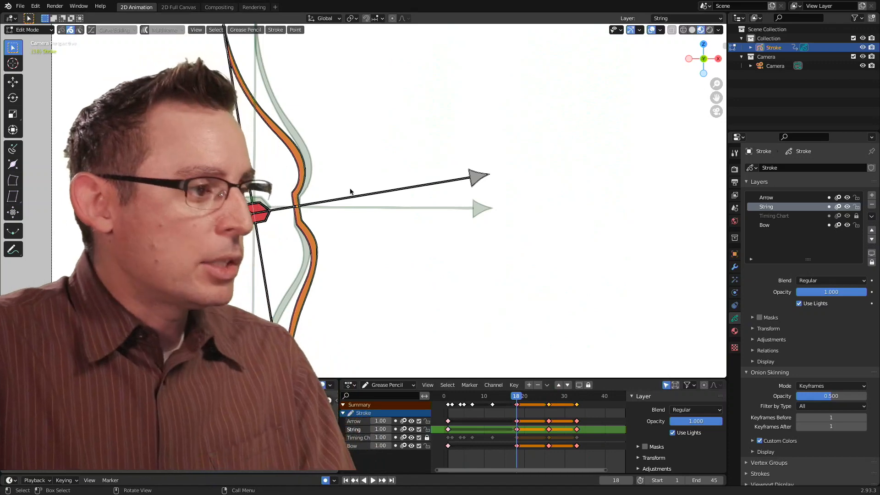
Make the Bow layer active and lock the Arrow and String layers.
{"action": "middle_click_drag", "start_coordinate": [312, 140], "coordinate": [380, 173], "text": "shift"}
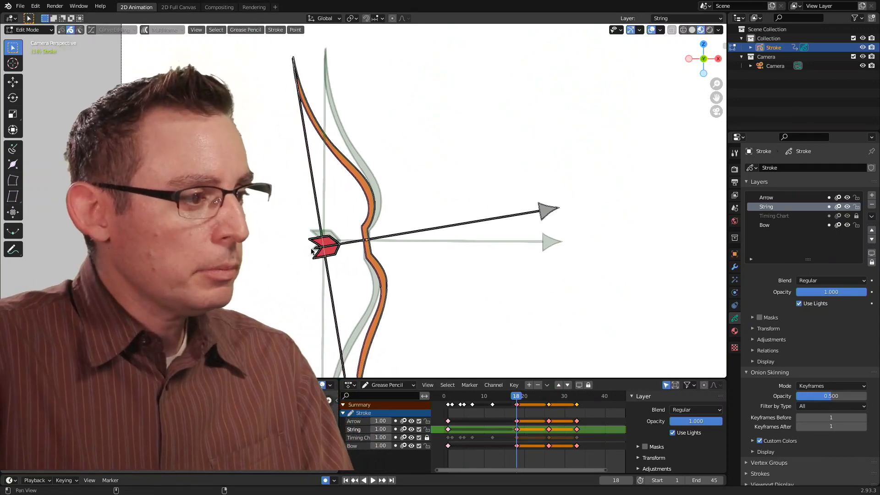
{"action": "scroll", "coordinate": [398, 202], "scroll_direction": "up", "scroll_amount": 2}
{"action": "middle_click_drag", "start_coordinate": [398, 202], "coordinate": [408, 239], "text": "shift"}
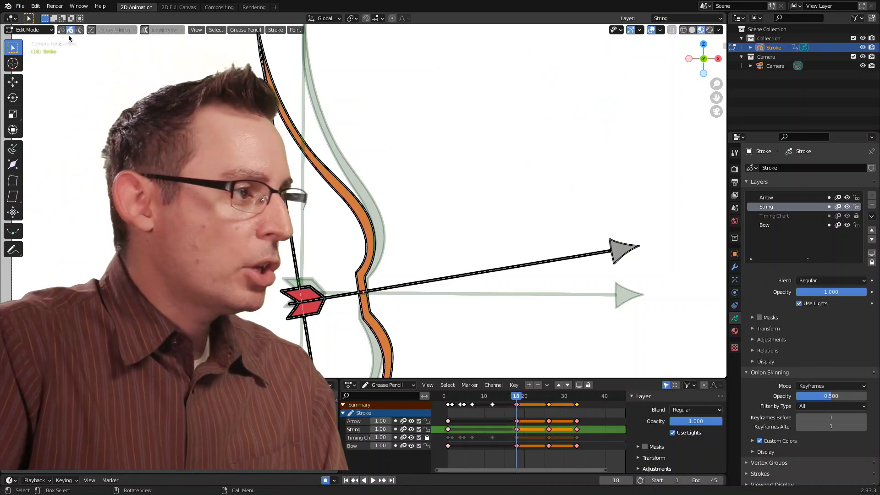
{"action": "middle_click_drag", "start_coordinate": [339, 137], "coordinate": [352, 170], "text": "shift"}
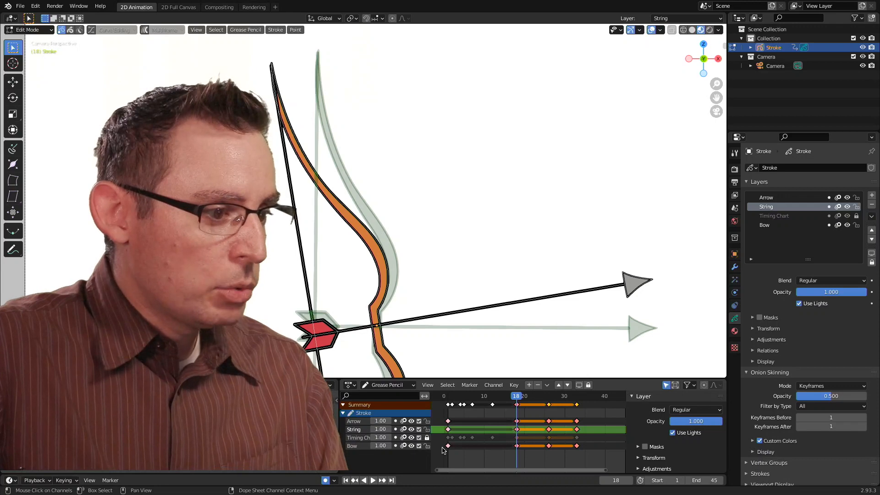
{"action": "left_click", "coordinate": [353, 447]}
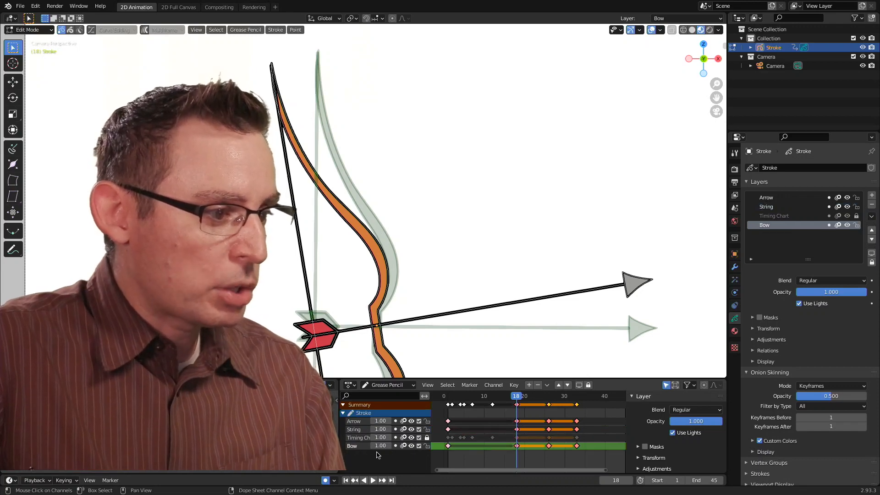
{"action": "left_click", "coordinate": [426, 421]}
{"action": "left_click", "coordinate": [427, 429]}
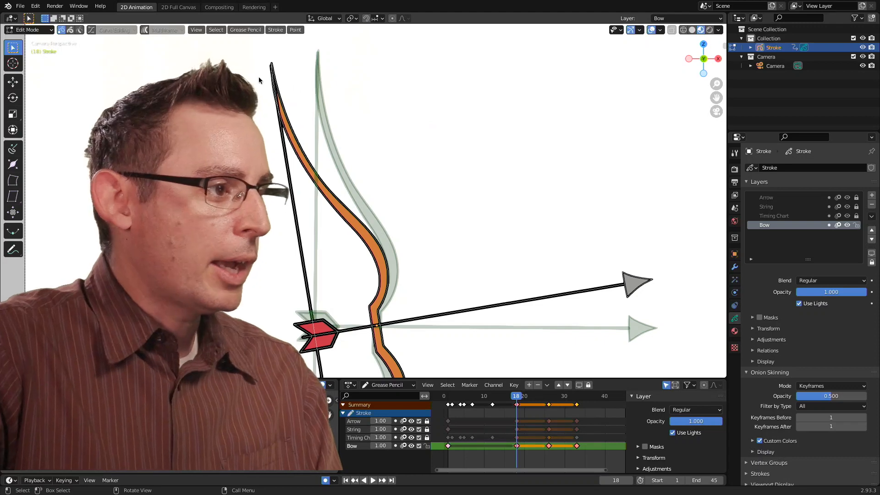
Select all points of the bow's upper limb above the grip at frame 18.
{"action": "left_click", "coordinate": [310, 150]}
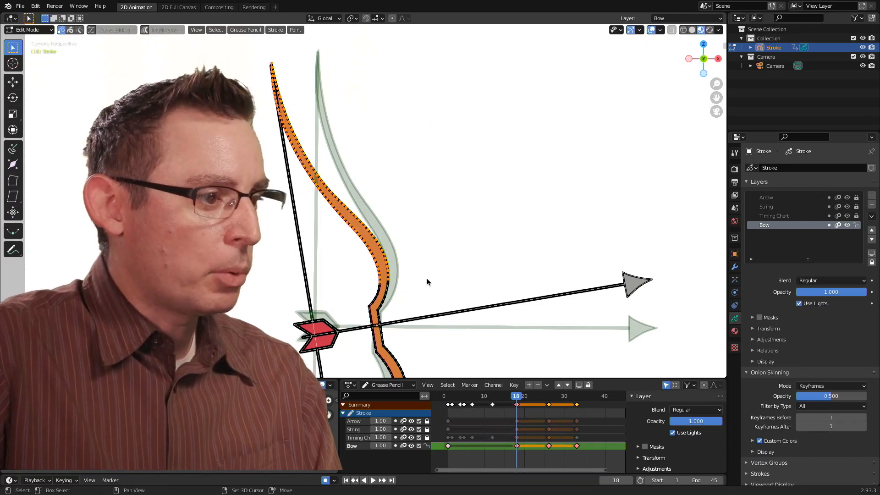
{"action": "middle_click_drag", "start_coordinate": [427, 279], "coordinate": [391, 200], "text": "shift"}
{"action": "scroll", "coordinate": [391, 199], "scroll_direction": "up", "scroll_amount": 3}
{"action": "left_click_drag", "start_coordinate": [379, 212], "coordinate": [458, 256], "text": "shift"}
{"action": "left_click_drag", "start_coordinate": [377, 246], "coordinate": [418, 271], "text": "shift"}
{"action": "scroll", "coordinate": [421, 230], "scroll_direction": "up", "scroll_amount": 2}
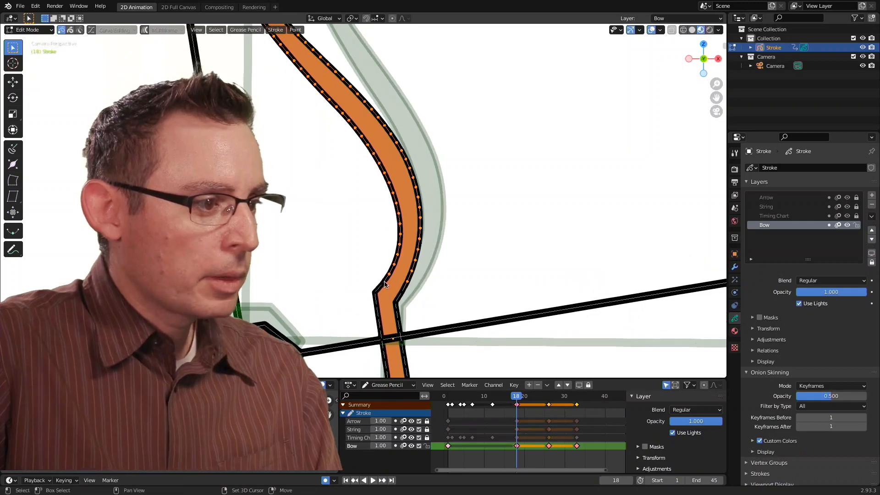
{"action": "scroll", "coordinate": [431, 283], "scroll_direction": "down", "scroll_amount": 4}
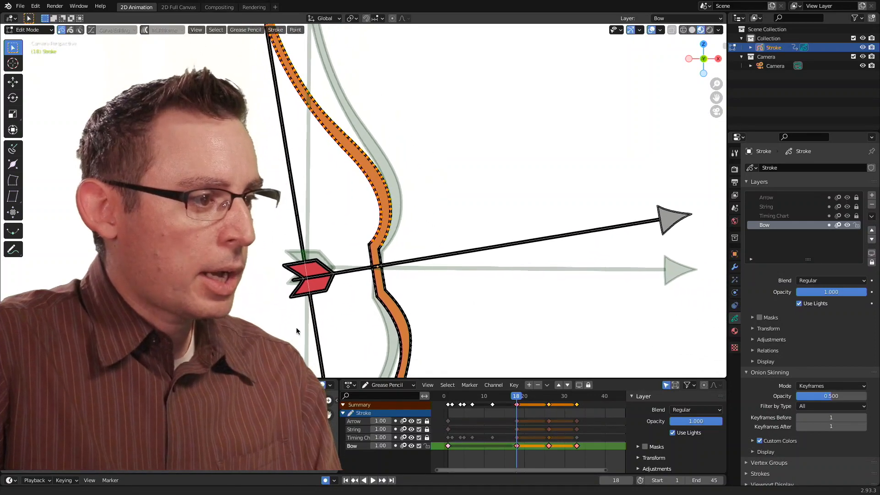
Try to bend the selected upper limb of the bow with the Bend tool.
{"action": "middle_click_drag", "start_coordinate": [313, 321], "coordinate": [299, 285], "text": "shift"}
{"action": "middle_click_drag", "start_coordinate": [361, 216], "coordinate": [511, 220], "text": "shift"}
{"action": "left_click", "coordinate": [13, 180]}
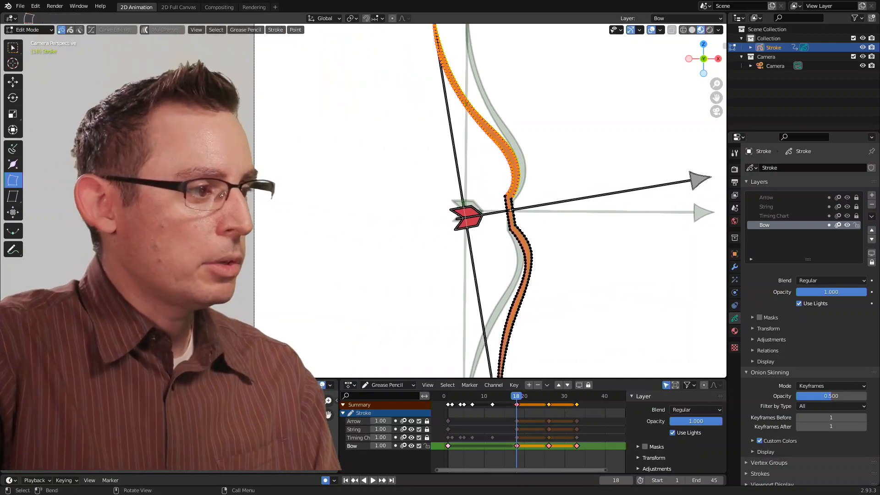
{"action": "left_click_drag", "start_coordinate": [440, 196], "coordinate": [456, 180]}
{"action": "middle_click_drag", "start_coordinate": [485, 173], "coordinate": [399, 190], "text": "shift"}
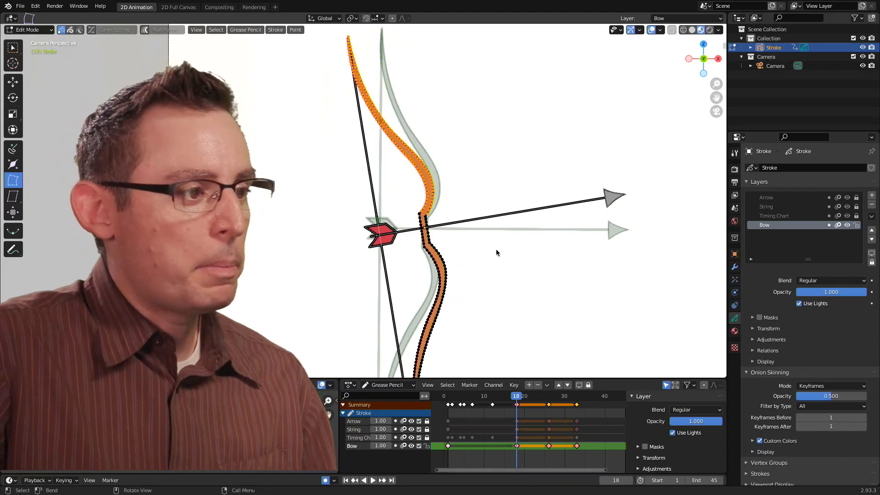
Show the 3D cursor in the viewport and place it at the centre of the bow's grip, where the arrow crosses.
{"action": "left_click", "coordinate": [660, 30]}
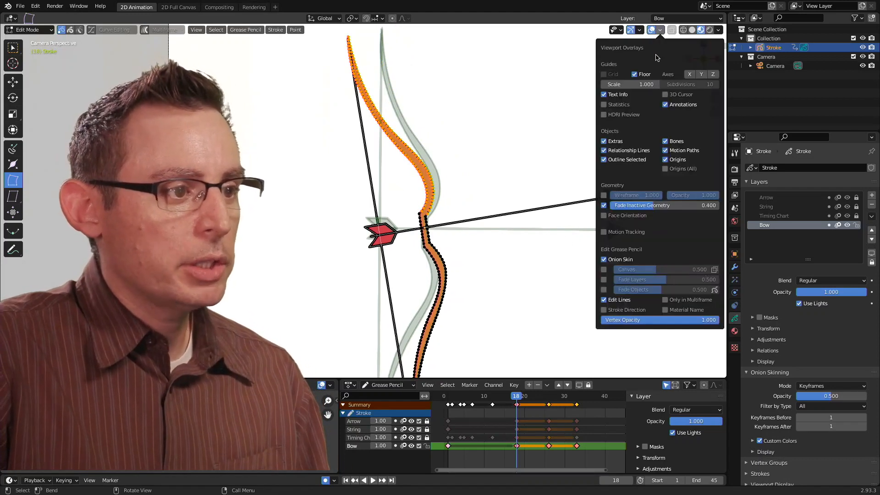
{"action": "left_click", "coordinate": [665, 94]}
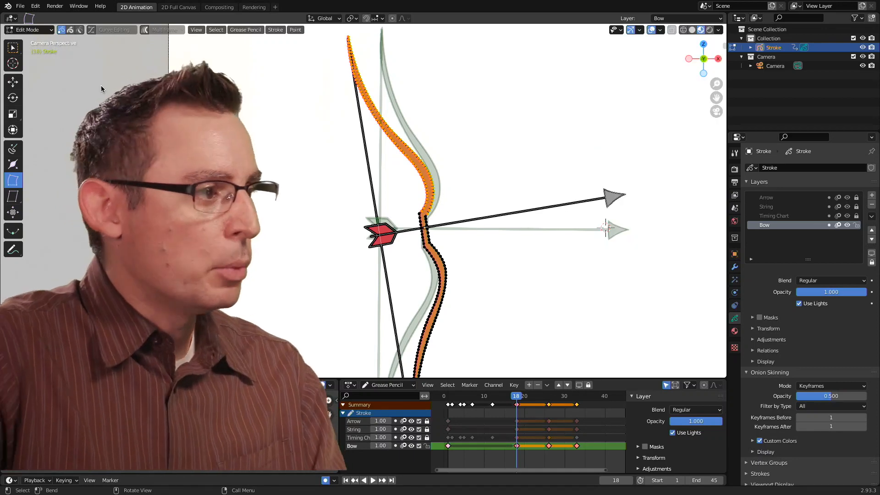
{"action": "left_click", "coordinate": [13, 63]}
{"action": "scroll", "coordinate": [376, 215], "scroll_direction": "up", "scroll_amount": 5}
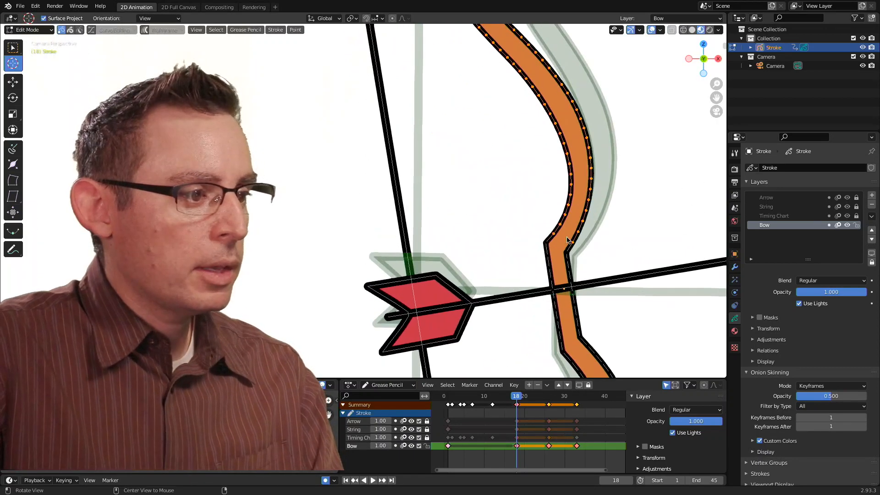
{"action": "middle_click_drag", "start_coordinate": [567, 226], "coordinate": [345, 191], "text": "shift"}
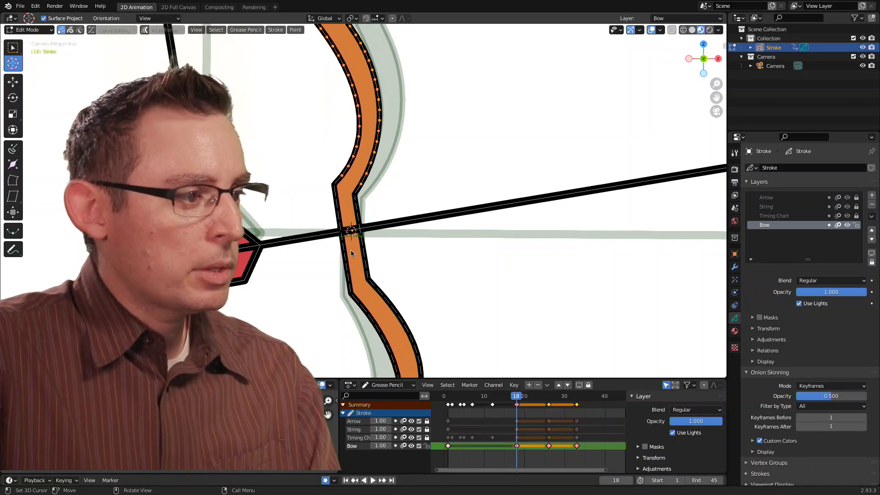
Bend the selected upper limb backwards around the 3D cursor into a drawn-bow pose at frame 18.
{"action": "middle_click_drag", "start_coordinate": [364, 224], "coordinate": [331, 267], "text": "ctrl"}
{"action": "middle_click_drag", "start_coordinate": [389, 239], "coordinate": [338, 231], "text": "ctrl"}
{"action": "left_click", "coordinate": [13, 180]}
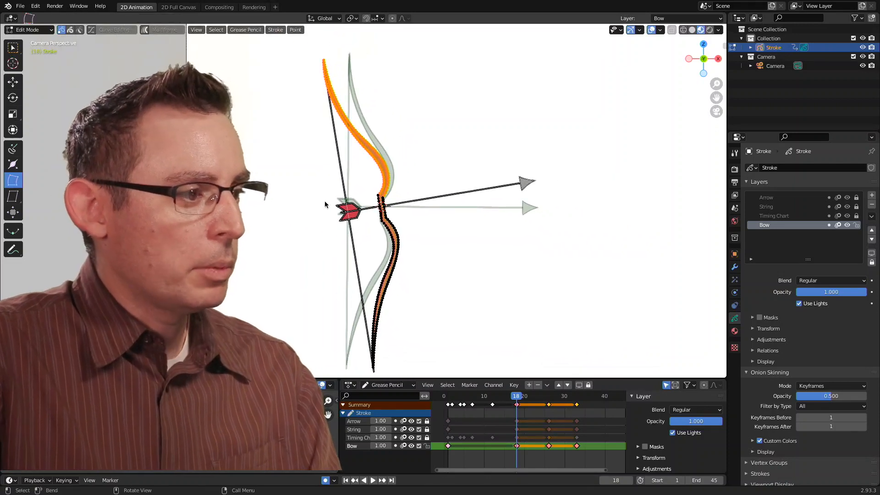
{"action": "left_click_drag", "start_coordinate": [324, 208], "coordinate": [375, 332]}
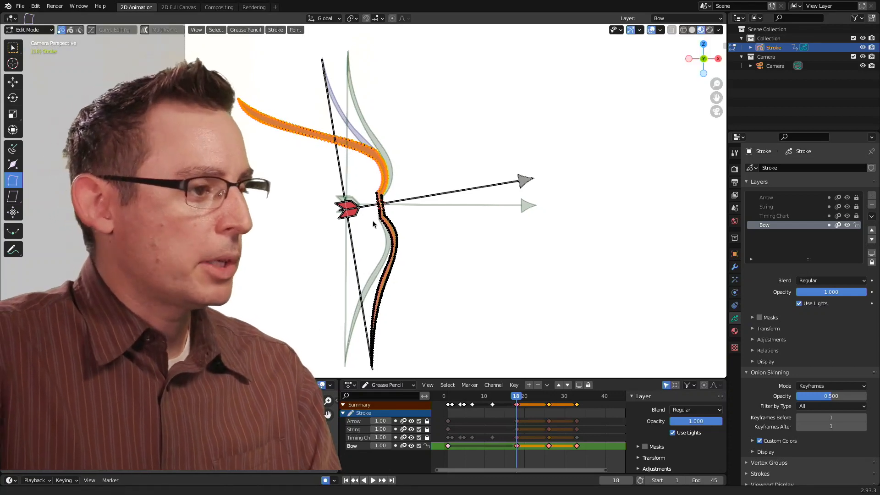
Select the main run of points along both edges of the bow's lower limb.
{"action": "scroll", "coordinate": [507, 177], "scroll_direction": "up", "scroll_amount": 6}
{"action": "left_click", "coordinate": [12, 49]}
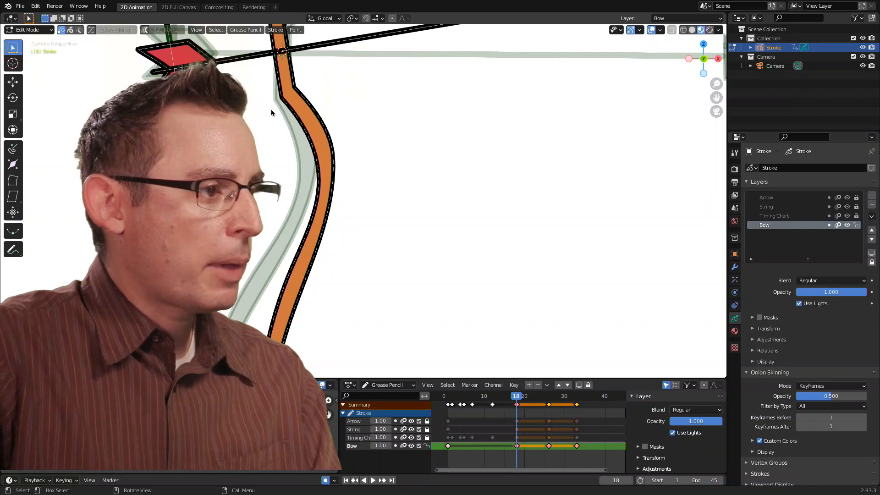
{"action": "middle_click_drag", "start_coordinate": [286, 330], "coordinate": [379, 28], "text": "shift"}
{"action": "middle_click_drag", "start_coordinate": [350, 238], "coordinate": [368, 266], "text": "shift"}
{"action": "left_click_drag", "start_coordinate": [279, 200], "coordinate": [390, 295]}
{"action": "left_click_drag", "start_coordinate": [296, 96], "coordinate": [413, 206], "text": "shift"}
{"action": "middle_click_drag", "start_coordinate": [344, 36], "coordinate": [348, 224], "text": "shift"}
{"action": "left_click_drag", "start_coordinate": [337, 210], "coordinate": [468, 311], "text": "shift"}
{"action": "left_click_drag", "start_coordinate": [336, 155], "coordinate": [467, 239], "text": "shift"}
{"action": "left_click_drag", "start_coordinate": [339, 138], "coordinate": [445, 194], "text": "shift"}
{"action": "left_click_drag", "start_coordinate": [462, 183], "coordinate": [475, 117], "text": "ctrl+alt"}
{"action": "left_click_drag", "start_coordinate": [400, 89], "coordinate": [404, 208], "text": "alt+shift"}
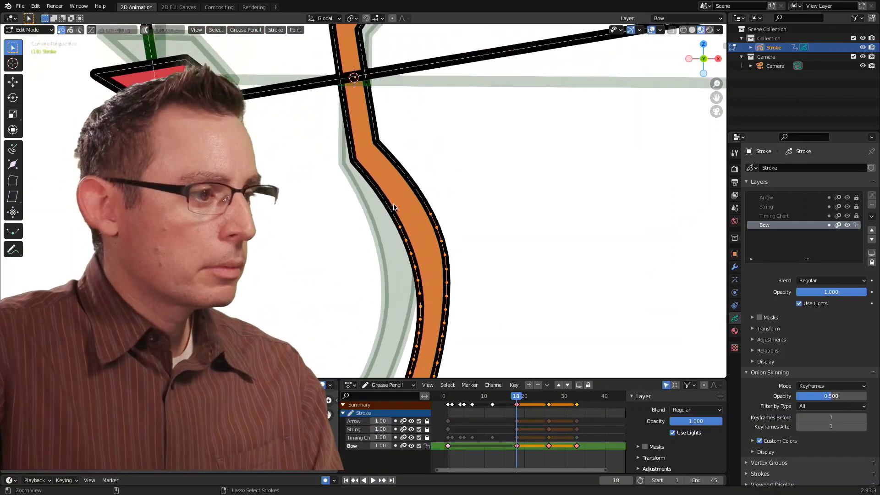
Add the remaining lower-limb points on both edges up to the grip to the selection.
{"action": "left_click", "coordinate": [392, 213], "text": "shift"}
{"action": "left_click", "coordinate": [385, 200], "text": "shift"}
{"action": "left_click", "coordinate": [423, 200], "text": "shift"}
{"action": "left_click", "coordinate": [406, 175], "text": "shift"}
{"action": "left_click", "coordinate": [397, 164], "text": "shift"}
{"action": "left_click", "coordinate": [386, 153], "text": "shift"}
{"action": "left_click_drag", "start_coordinate": [350, 168], "coordinate": [334, 183], "text": "shift"}
Bend the selected lower limb backwards by about 53 degrees around the 3D cursor to mirror the upper limb.
{"action": "left_click_drag", "start_coordinate": [320, 217], "coordinate": [309, 195], "text": "ctrl+alt"}
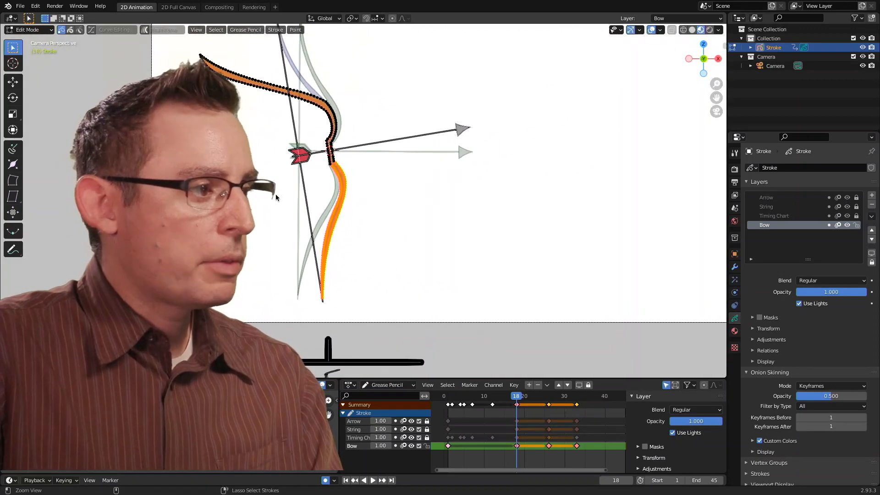
{"action": "left_click", "coordinate": [12, 180]}
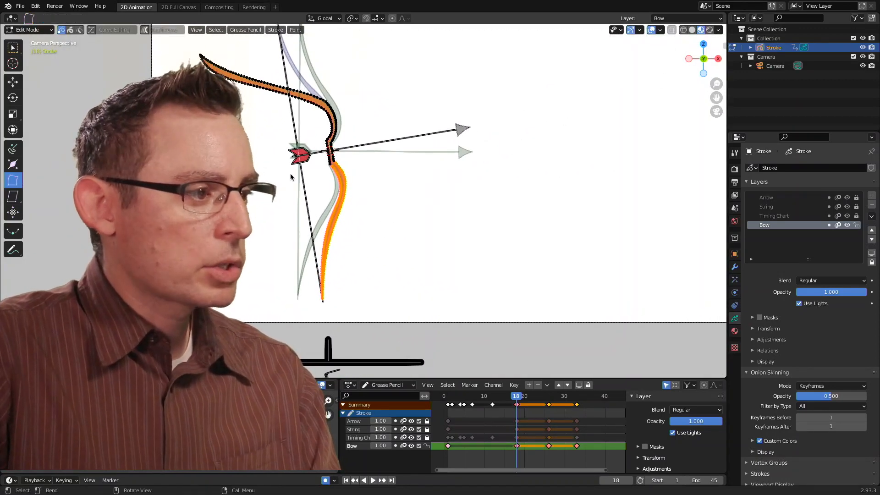
{"action": "left_click_drag", "start_coordinate": [326, 150], "coordinate": [271, 143]}
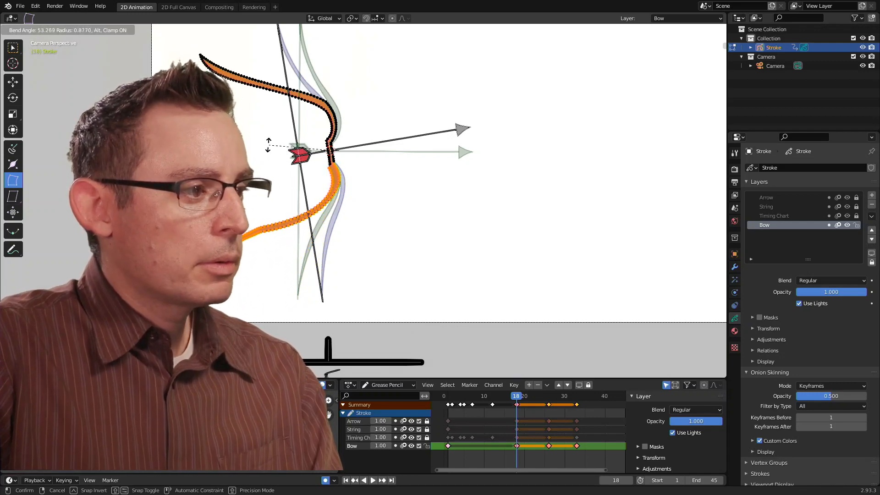
{"action": "left_click", "coordinate": [268, 144]}
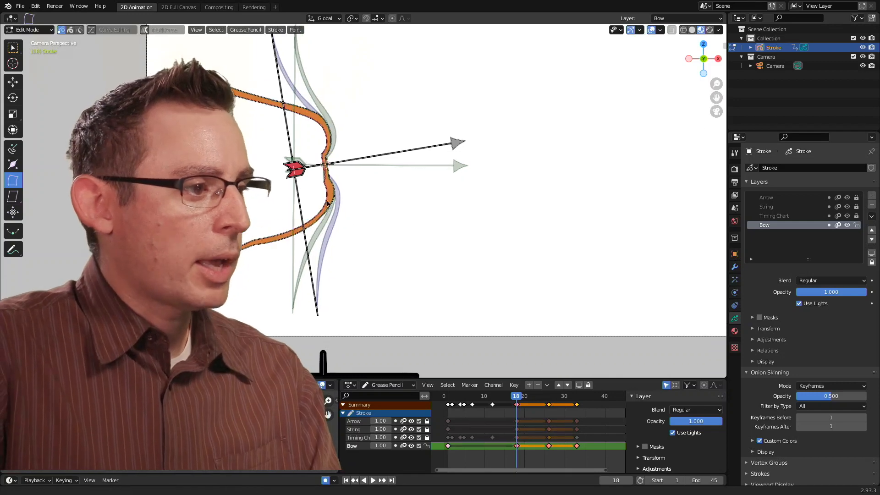
Move individual points on the lower limb's inner edge and the outer corner just below the grip to smooth out the kinks.
{"action": "scroll", "coordinate": [327, 203], "scroll_direction": "up", "scroll_amount": 10}
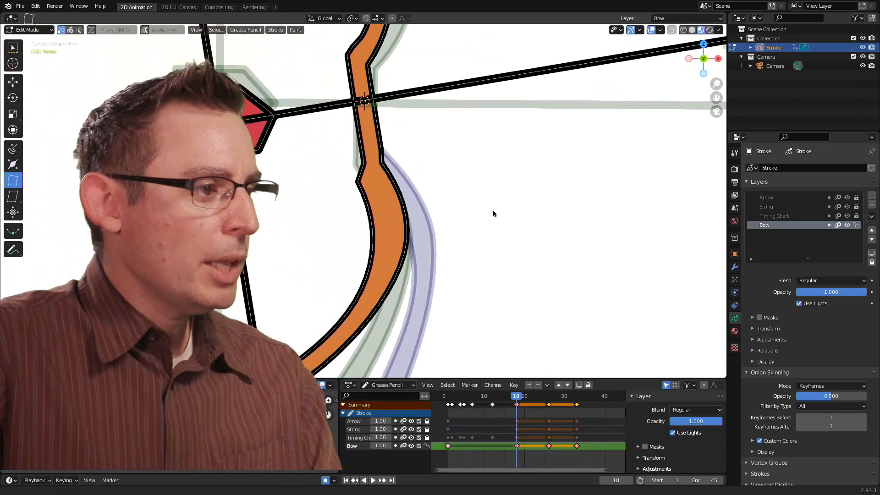
{"action": "key", "text": "w"}
{"action": "key", "text": "g"}
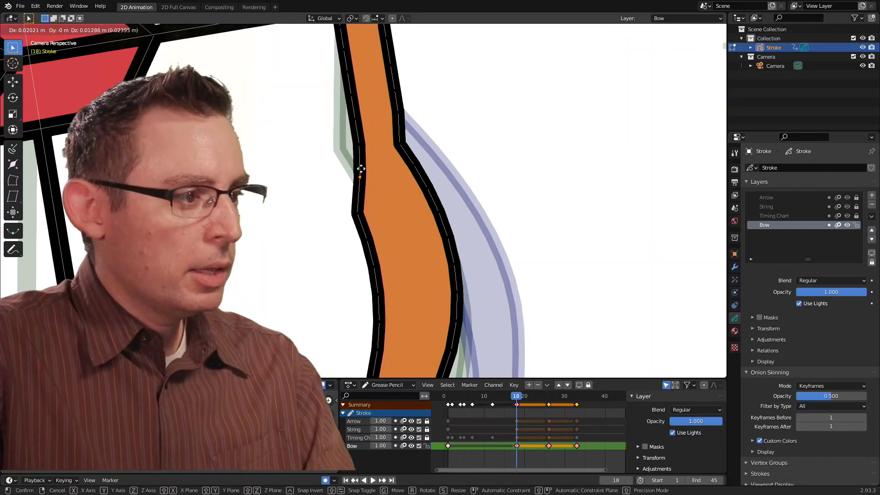
{"action": "left_click", "coordinate": [361, 172]}
{"action": "key", "text": "g"}
{"action": "left_click", "coordinate": [380, 212]}
{"action": "key", "text": "g"}
{"action": "left_click", "coordinate": [382, 270]}
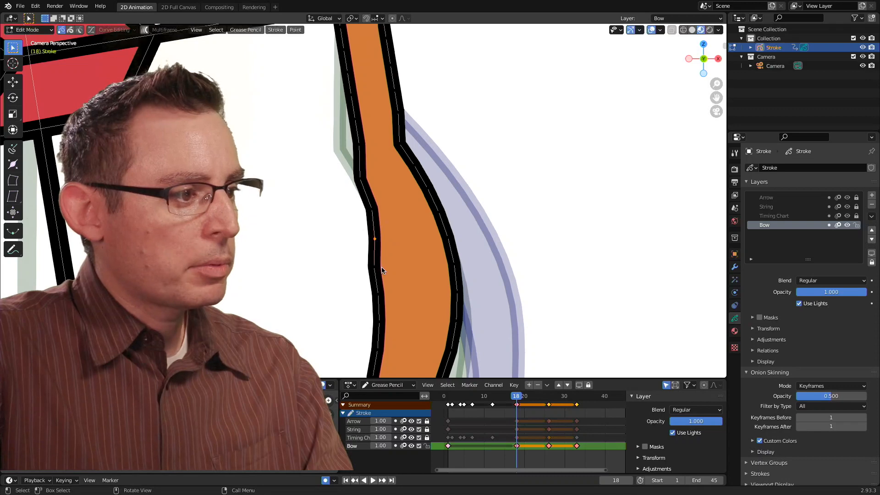
{"action": "key", "text": "g"}
{"action": "left_click", "coordinate": [391, 275]}
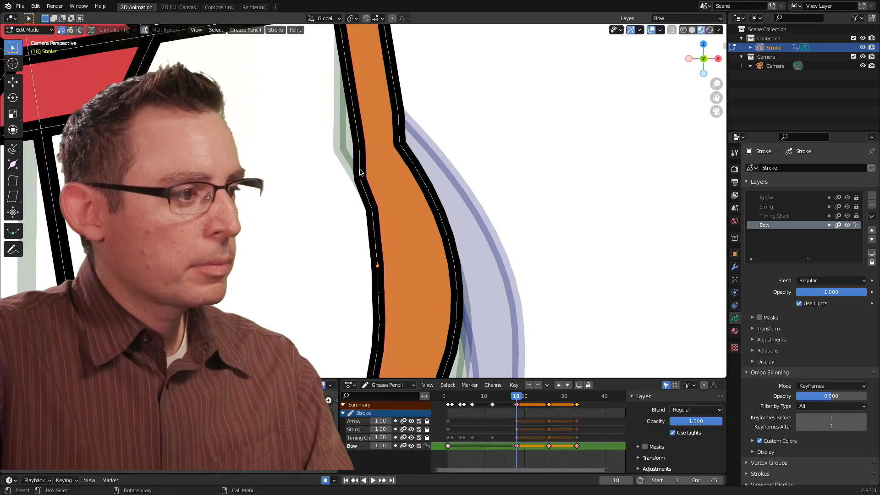
{"action": "key", "text": "g"}
{"action": "left_click", "coordinate": [380, 183]}
{"action": "left_click", "coordinate": [399, 145]}
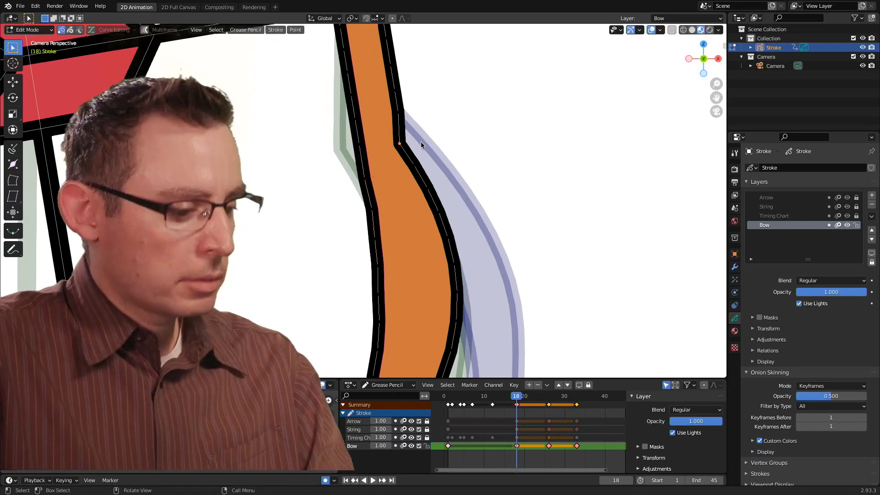
{"action": "scroll", "coordinate": [461, 131], "scroll_direction": "down", "scroll_amount": 8}
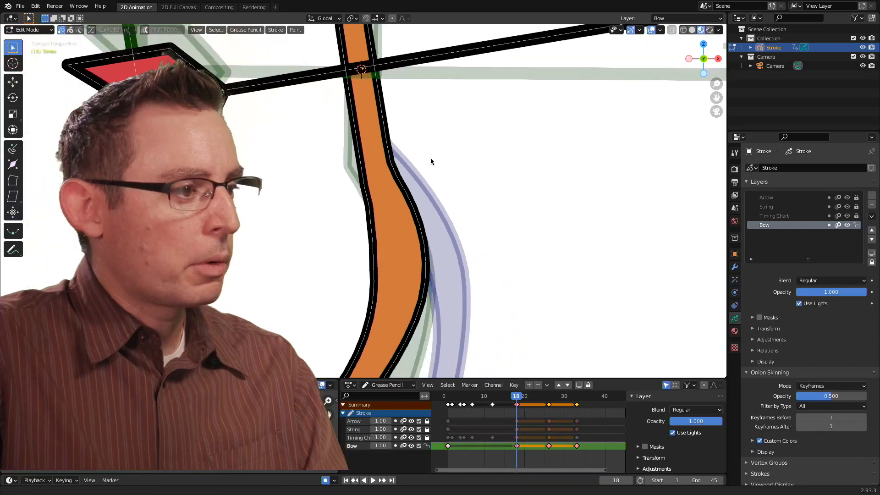
Narrow the curve of outer-edge points on the lower limb along X and shift them inward to even the limb's thickness.
{"action": "scroll", "coordinate": [346, 191], "scroll_direction": "up", "scroll_amount": 10}
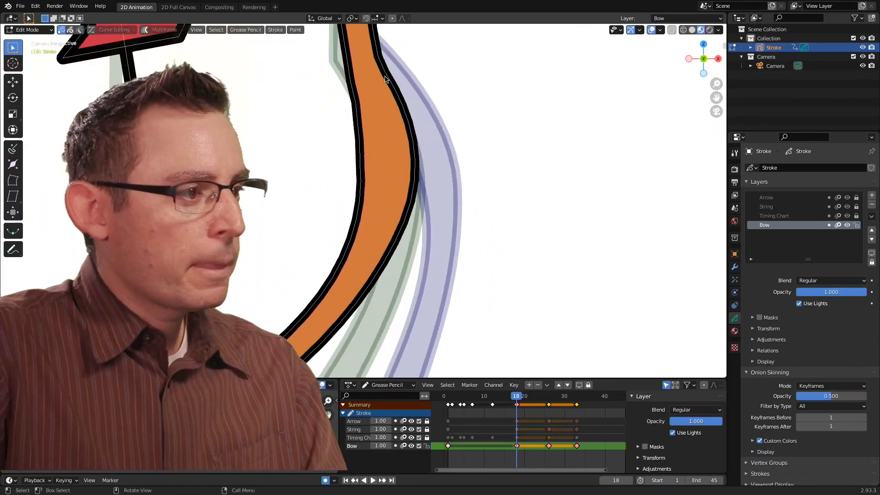
{"action": "middle_click_drag", "start_coordinate": [436, 224], "coordinate": [367, 248]}
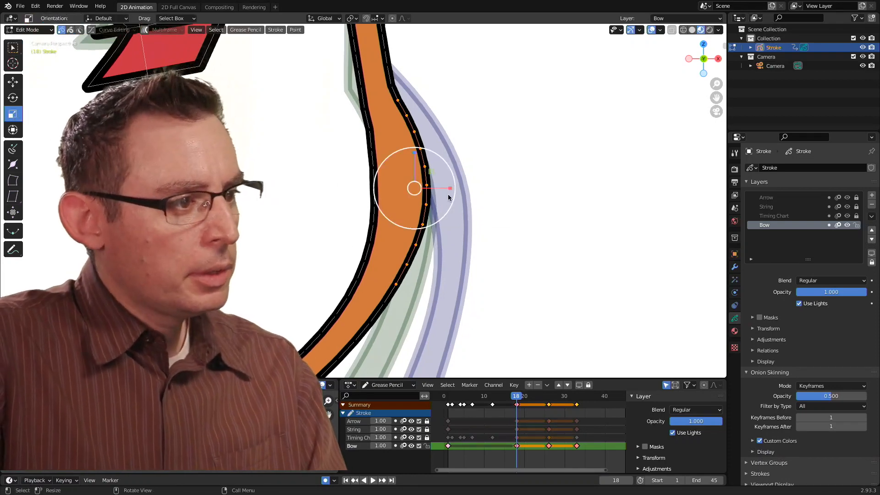
{"action": "left_click_drag", "start_coordinate": [446, 188], "coordinate": [427, 193]}
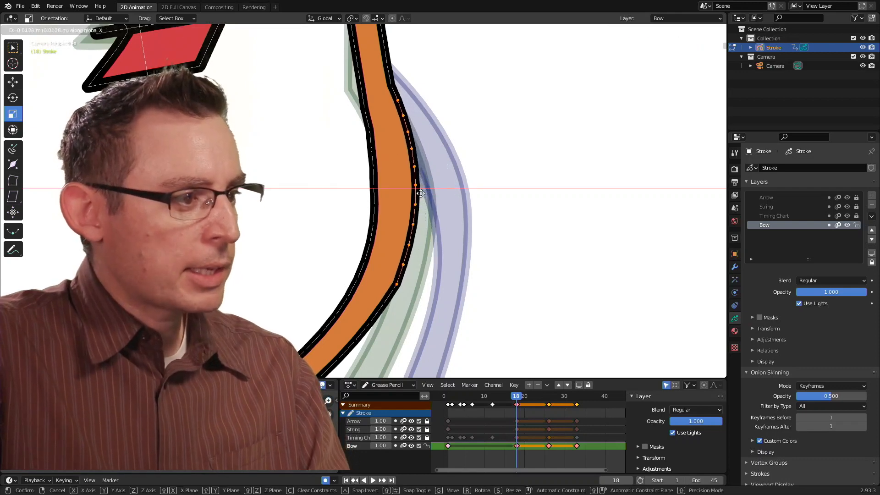
{"action": "left_click_drag", "start_coordinate": [419, 193], "coordinate": [420, 194]}
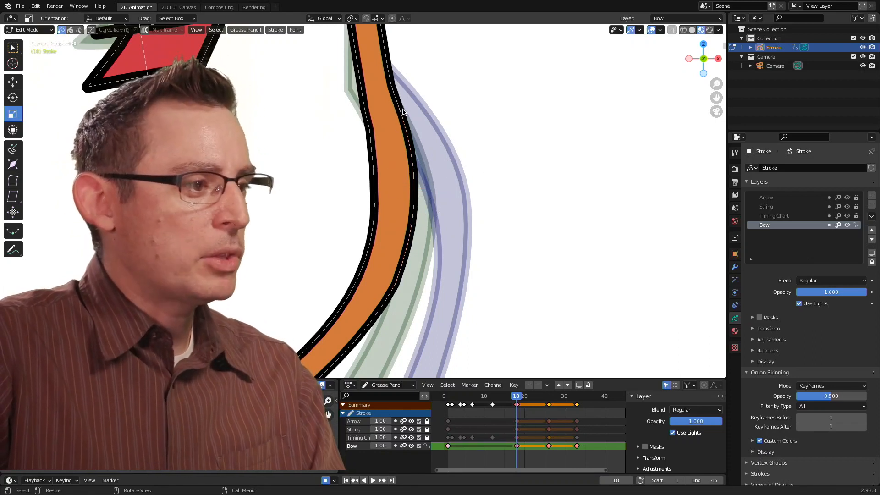
Play the animation and check how the bent bow pose at frame 18 reads between the other extremes.
{"action": "scroll", "coordinate": [457, 254], "scroll_direction": "down", "scroll_amount": 6}
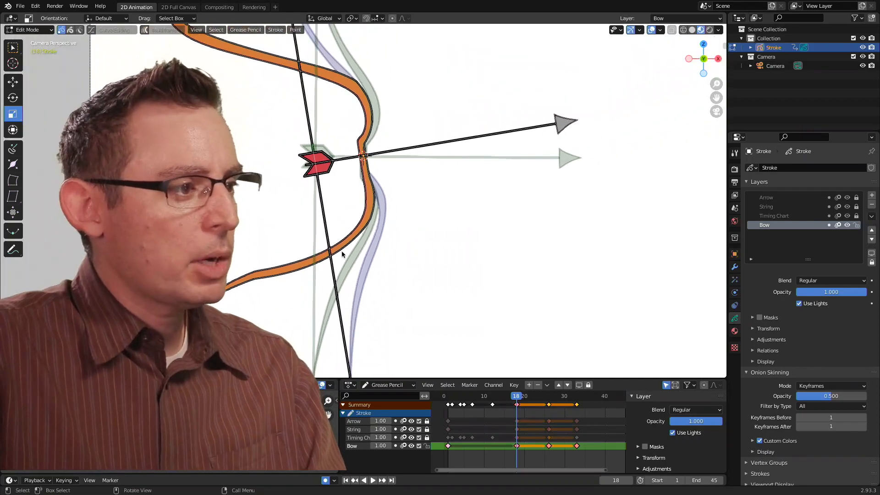
{"action": "key", "text": "space"}
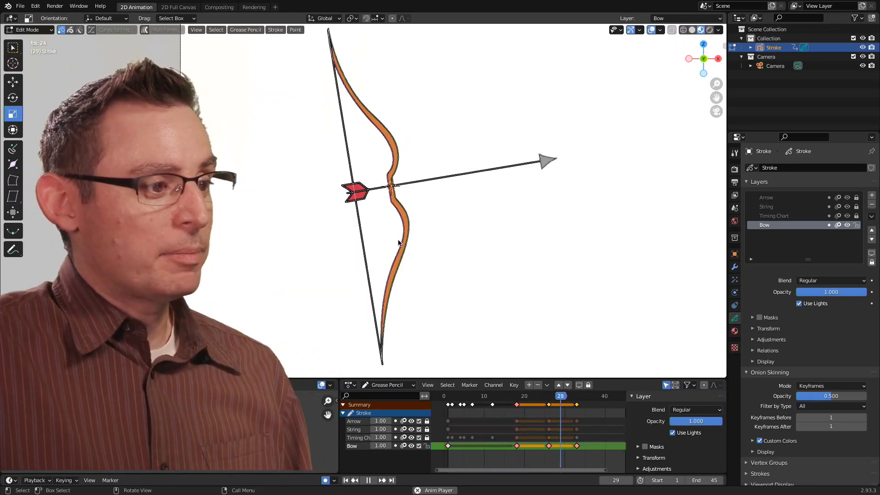
{"action": "key", "text": "space"}
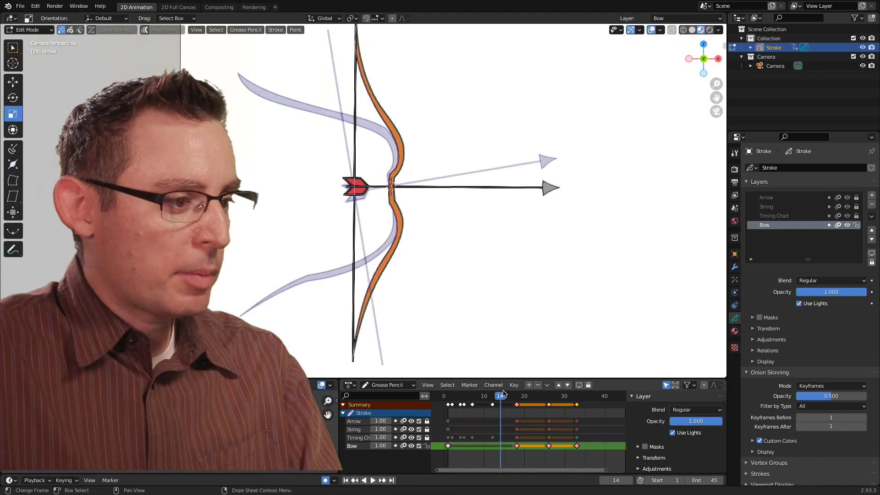
Make the String layer the active, only unlocked layer and bring the animation to frame 18.
{"action": "left_click", "coordinate": [459, 408]}
{"action": "key", "text": "space"}
{"action": "key", "text": "space"}
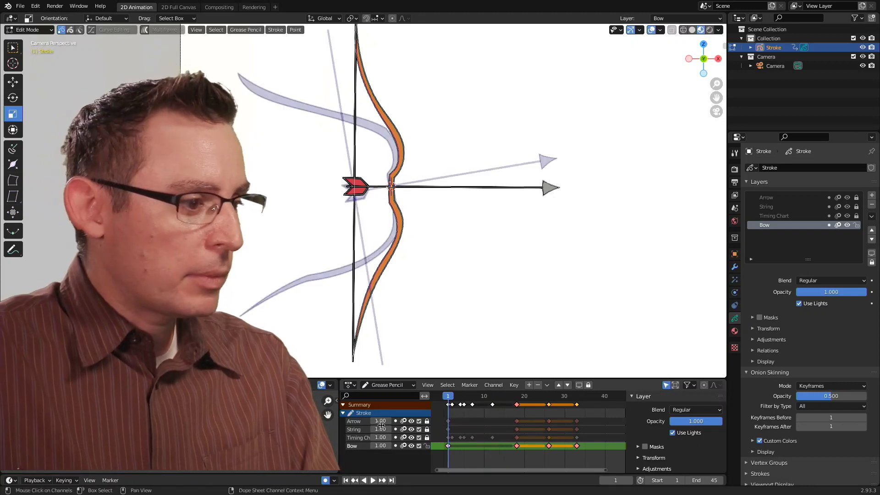
{"action": "left_click", "coordinate": [353, 429]}
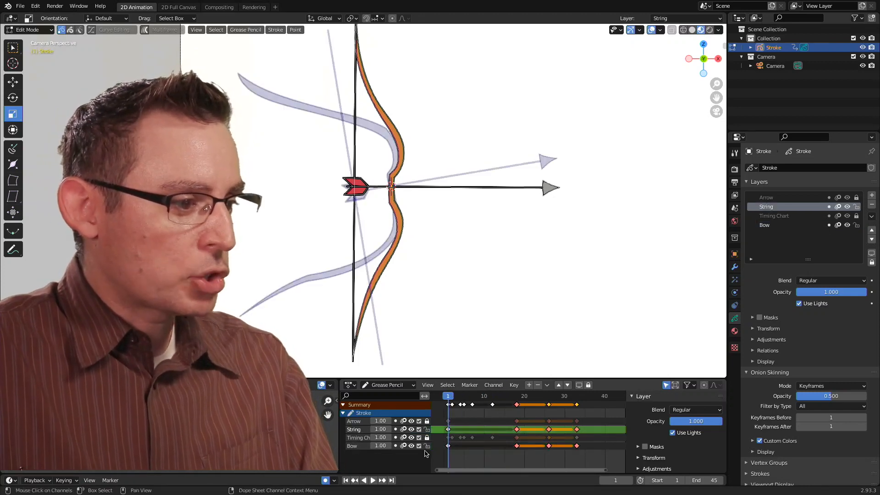
{"action": "mouse_move", "coordinate": [451, 397]}
{"action": "left_mouse_down"}
{"action": "mouse_move", "coordinate": [524, 402]}
{"action": "mouse_move", "coordinate": [517, 403]}
{"action": "left_mouse_up"}
{"action": "key", "text": "space"}
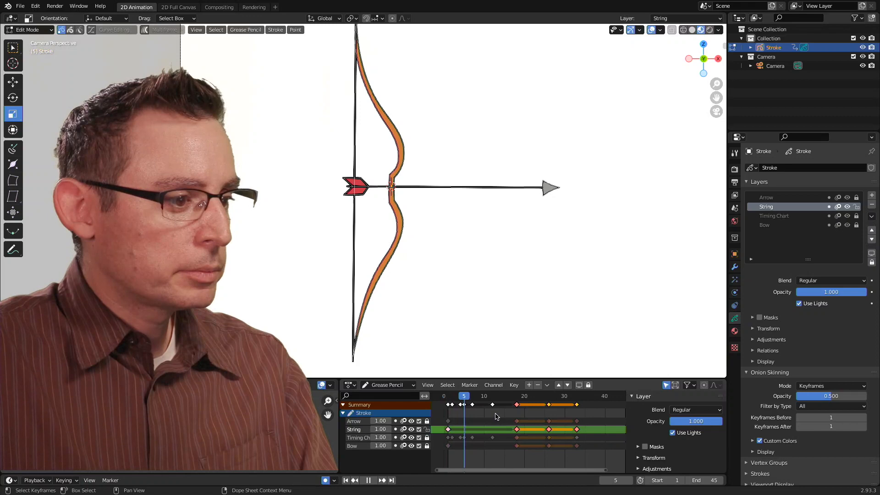
{"action": "key", "text": "space"}
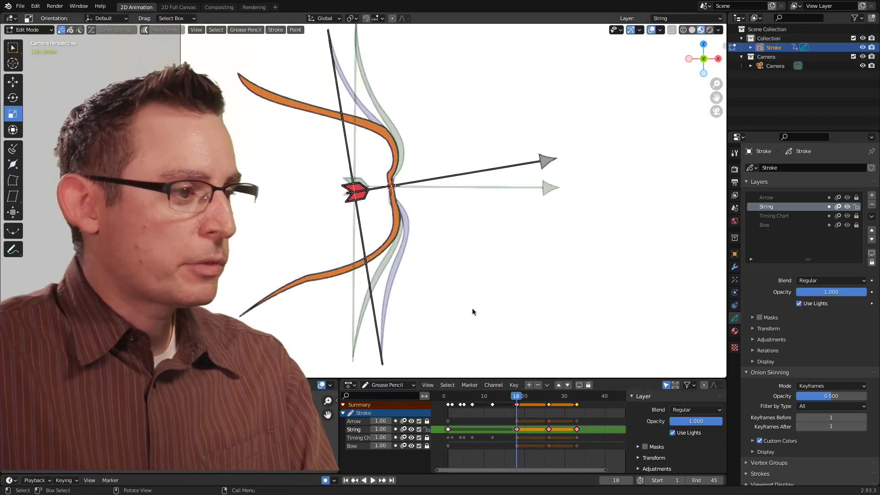
Move the whole string stroke back so its upper end meets the tip of the bow's upper limb.
{"action": "middle_click_drag", "start_coordinate": [390, 94], "coordinate": [401, 133], "text": "shift"}
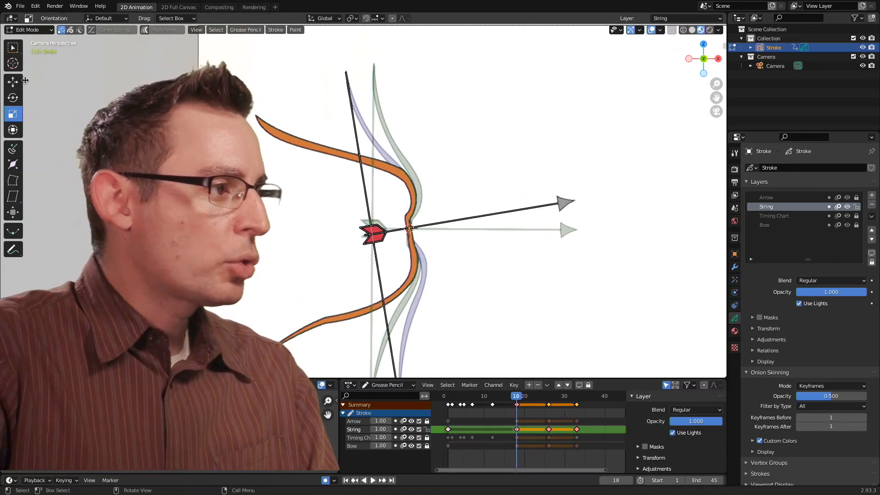
{"action": "left_click", "coordinate": [13, 48]}
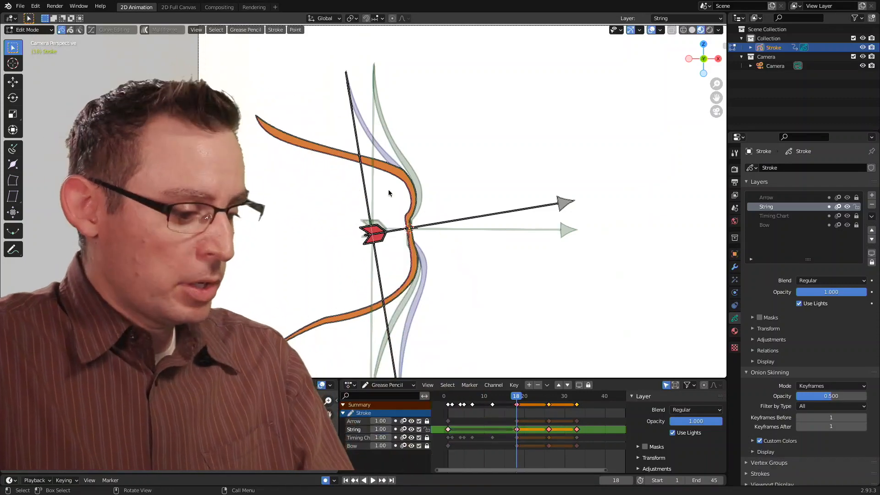
{"action": "left_click", "coordinate": [369, 202]}
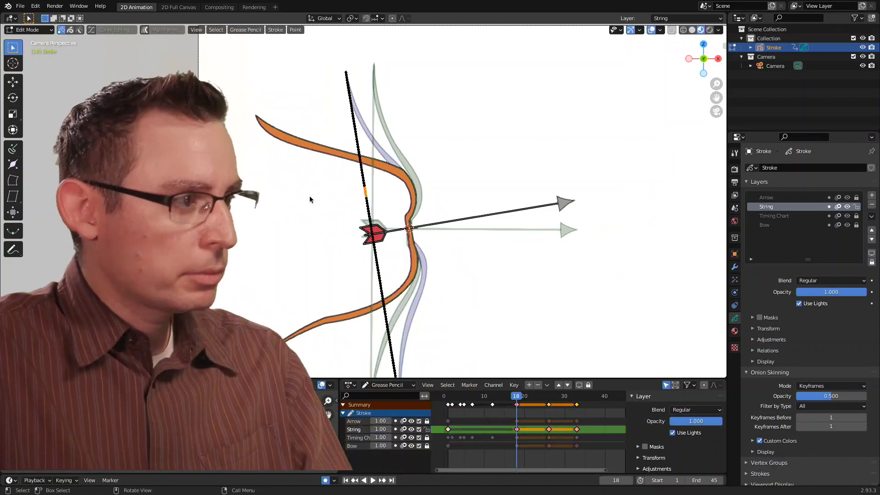
{"action": "key", "text": "2"}
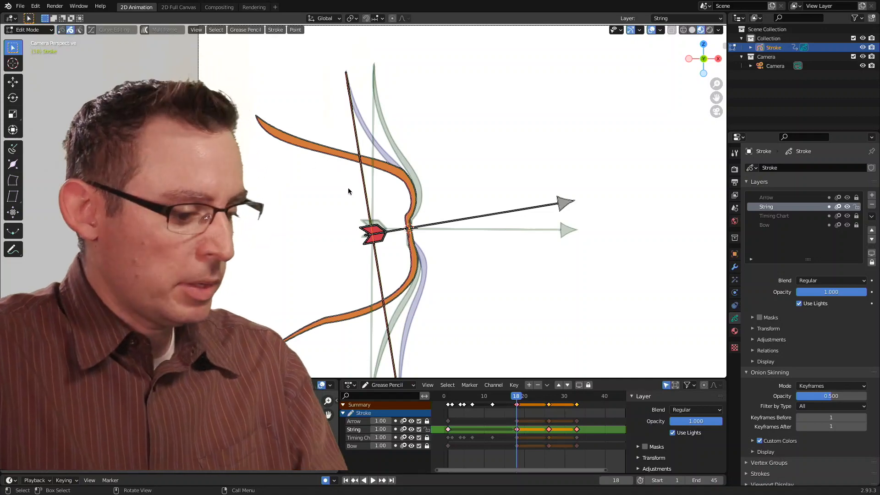
{"action": "key", "text": "g"}
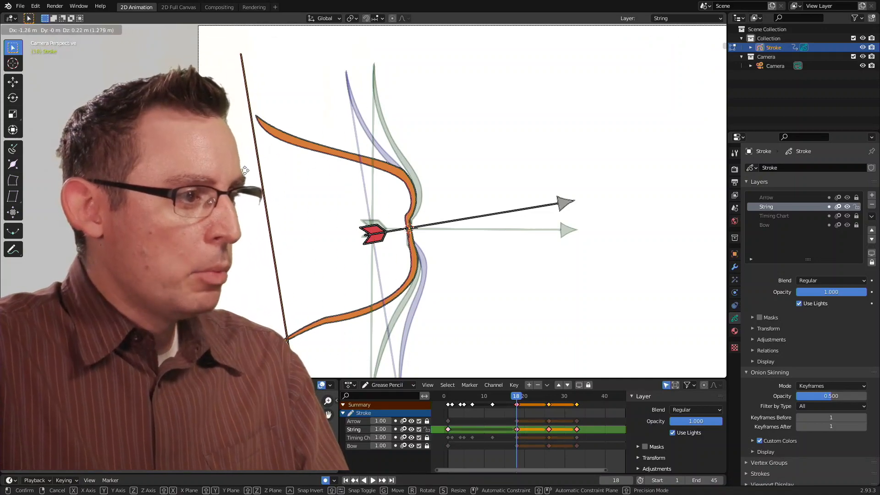
{"action": "left_click", "coordinate": [257, 232]}
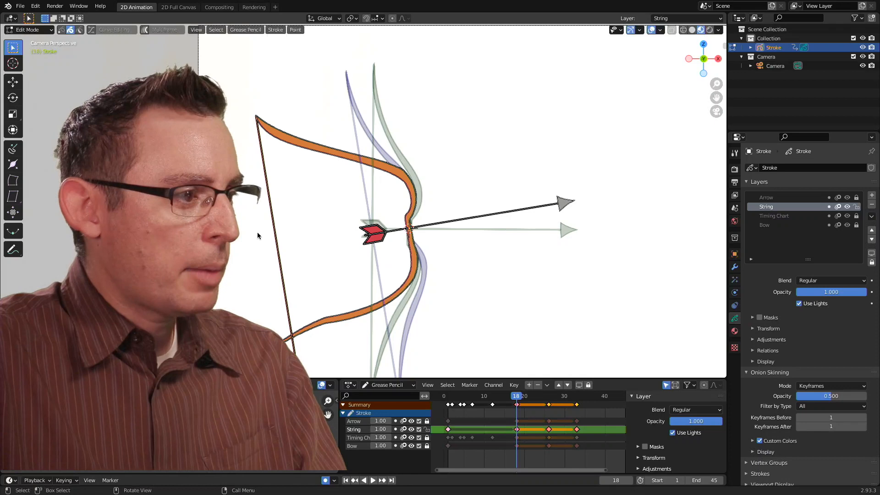
Enable curve editing and move the string's lower end point onto the tip of the lower limb.
{"action": "middle_click_drag", "start_coordinate": [314, 165], "coordinate": [331, 88], "text": "shift"}
{"action": "middle_click_drag", "start_coordinate": [317, 137], "coordinate": [317, 191], "text": "ctrl"}
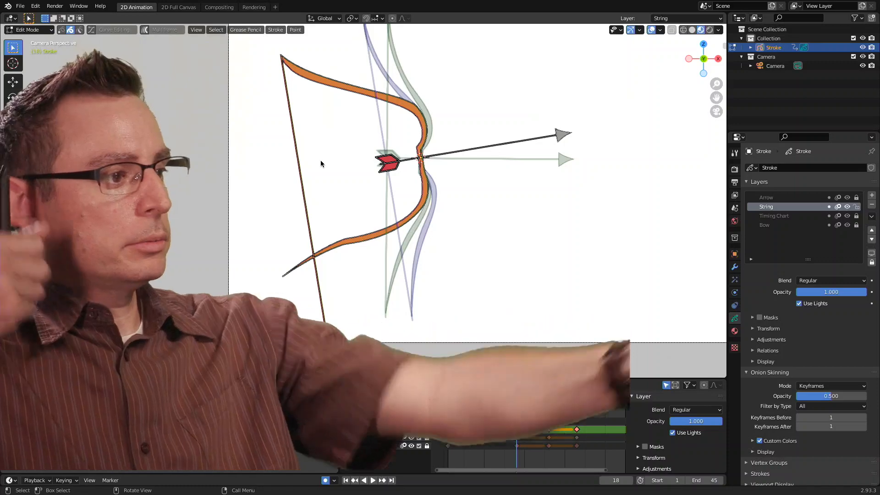
{"action": "middle_click_drag", "start_coordinate": [318, 324], "coordinate": [330, 266], "text": "shift"}
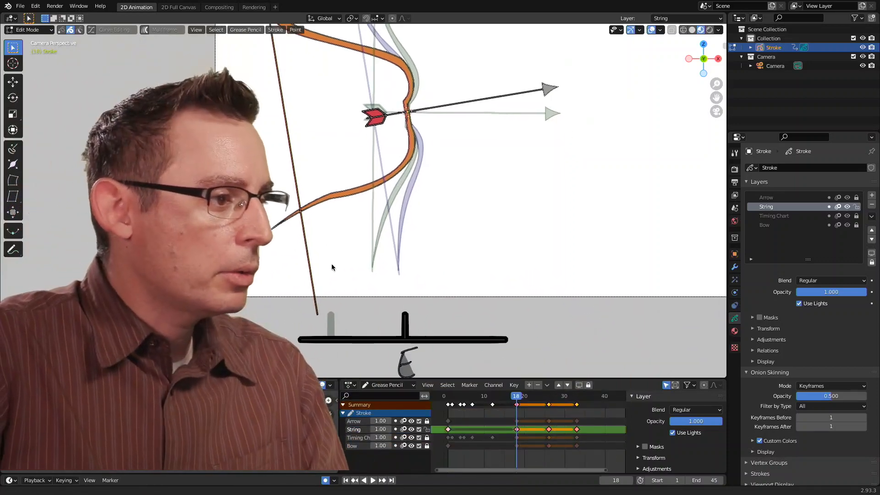
{"action": "left_click", "coordinate": [92, 29]}
{"action": "middle_click_drag", "start_coordinate": [317, 296], "coordinate": [304, 268], "text": "shift"}
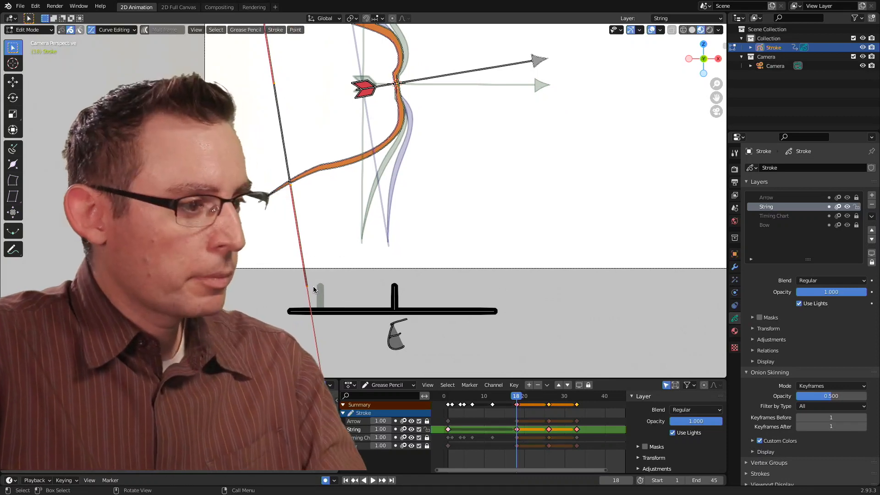
{"action": "key", "text": "g"}
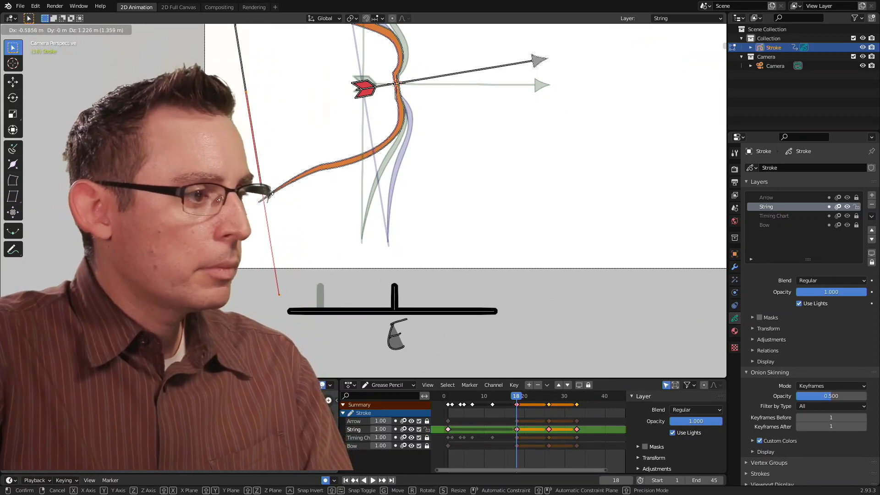
{"action": "left_click", "coordinate": [267, 202]}
Move the string's upper end point onto the tip of the upper limb.
{"action": "middle_click_drag", "start_coordinate": [283, 134], "coordinate": [366, 333], "text": "shift"}
{"action": "left_click", "coordinate": [293, 98]}
{"action": "middle_click_drag", "start_coordinate": [327, 145], "coordinate": [333, 64], "text": "shift"}
{"action": "middle_click_drag", "start_coordinate": [333, 64], "coordinate": [470, 152], "text": "ctrl"}
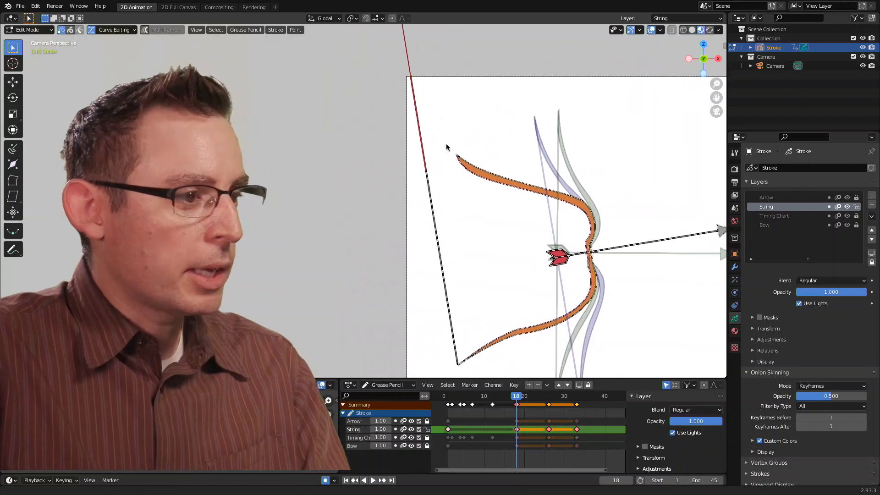
{"action": "key", "text": "g"}
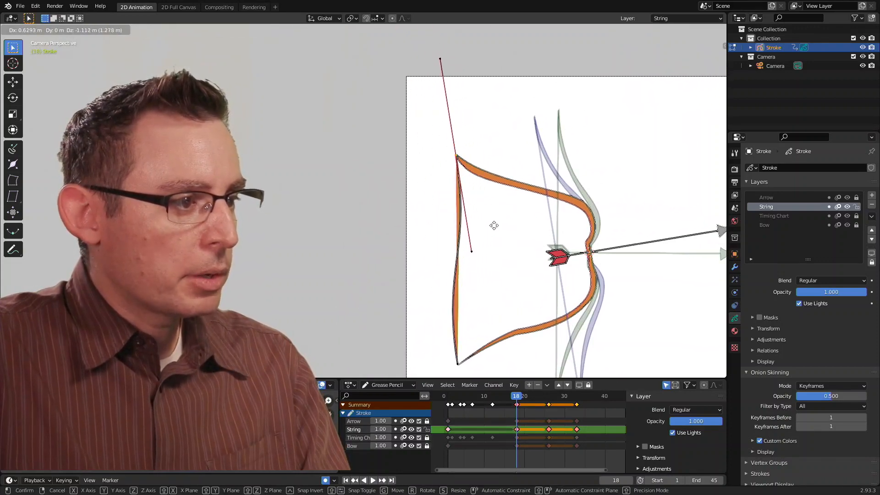
{"action": "left_click", "coordinate": [493, 225]}
Move the upper end point's inner curve handle in line with the string to straighten its upper half.
{"action": "scroll", "coordinate": [471, 230], "scroll_direction": "up", "scroll_amount": 5}
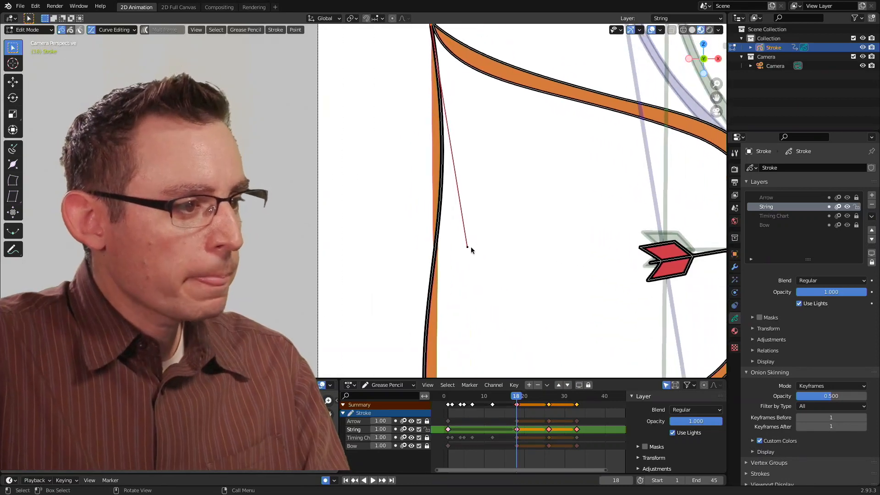
{"action": "key", "text": "g"}
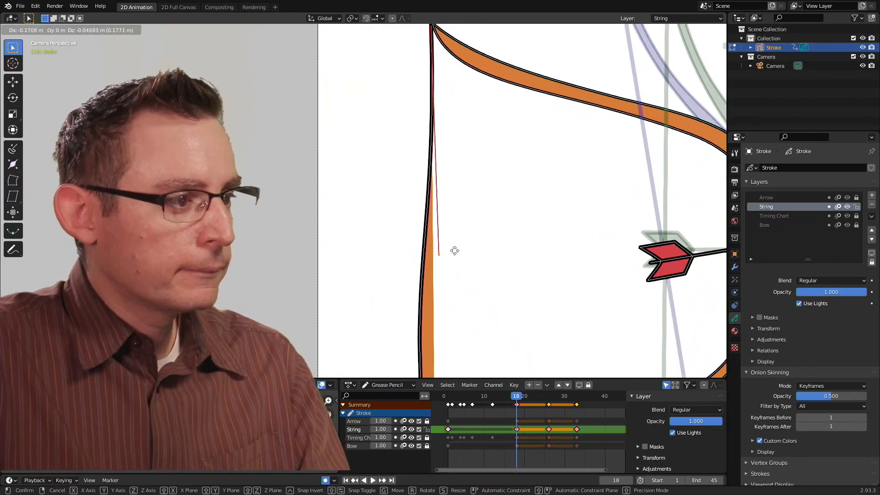
{"action": "left_click", "coordinate": [453, 251]}
Move the lower end point's inner curve handle to flatten the remaining bulge, making the string straight between both limb tips.
{"action": "scroll", "coordinate": [449, 258], "scroll_direction": "down", "scroll_amount": 2}
{"action": "middle_click_drag", "start_coordinate": [447, 267], "coordinate": [436, 98], "text": "shift"}
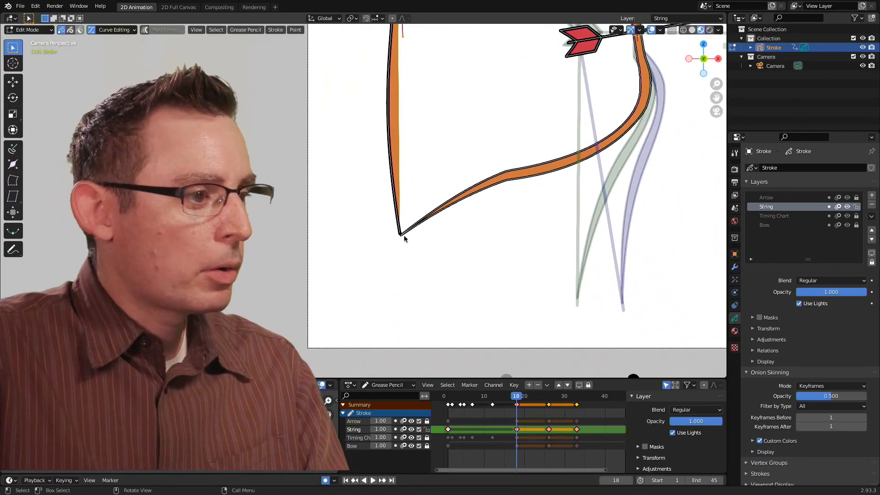
{"action": "scroll", "coordinate": [463, 228], "scroll_direction": "up", "scroll_amount": 2}
{"action": "scroll", "coordinate": [430, 184], "scroll_direction": "down", "scroll_amount": 2}
{"action": "middle_click_drag", "start_coordinate": [416, 164], "coordinate": [403, 237], "text": "shift"}
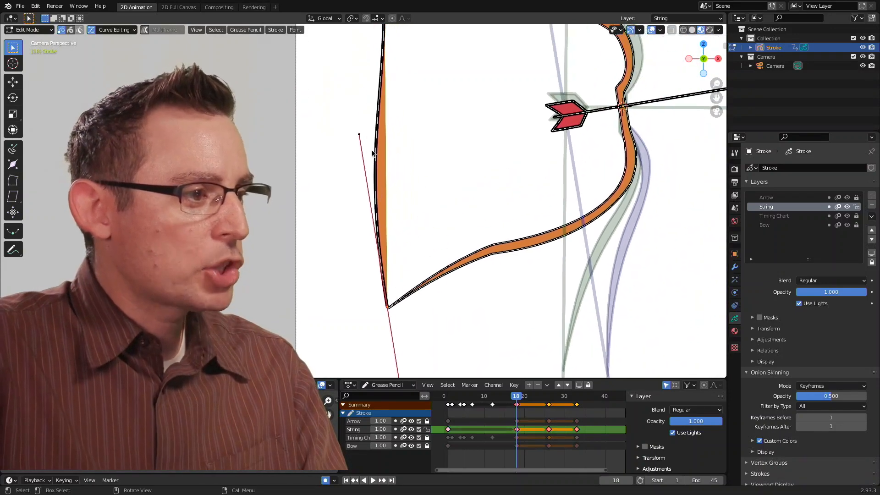
{"action": "key", "text": "g"}
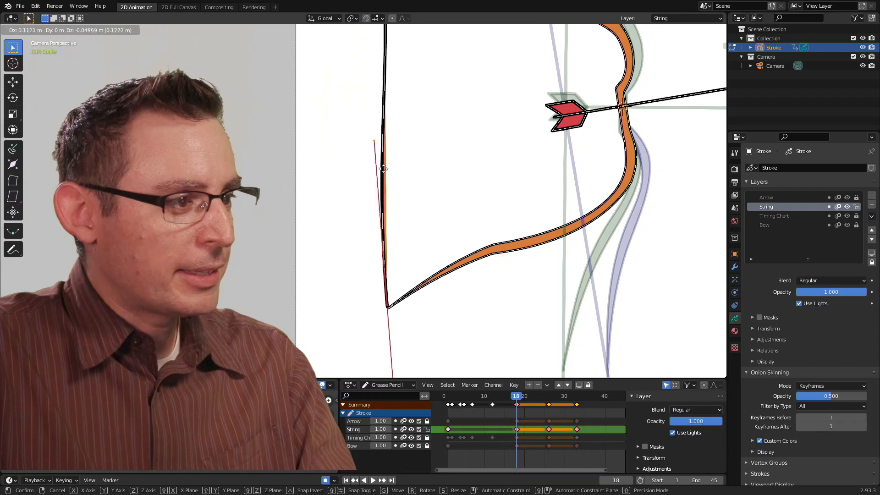
{"action": "left_click", "coordinate": [402, 166]}
{"action": "left_click", "coordinate": [452, 158]}
{"action": "scroll", "coordinate": [439, 158], "scroll_direction": "down", "scroll_amount": 3}
{"action": "middle_click_drag", "start_coordinate": [404, 159], "coordinate": [383, 217], "text": "shift"}
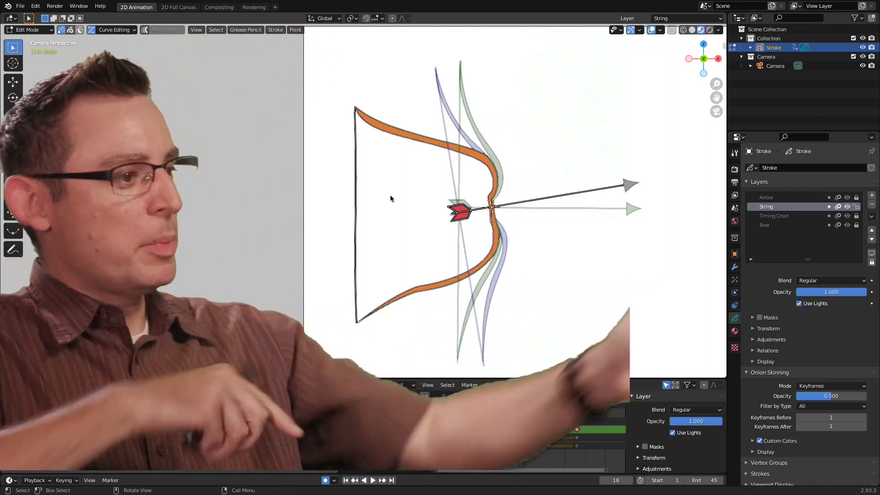
Select the whole string stroke and add a new material named String, with its fill left off.
{"action": "scroll", "coordinate": [403, 202], "scroll_direction": "up", "scroll_amount": 5}
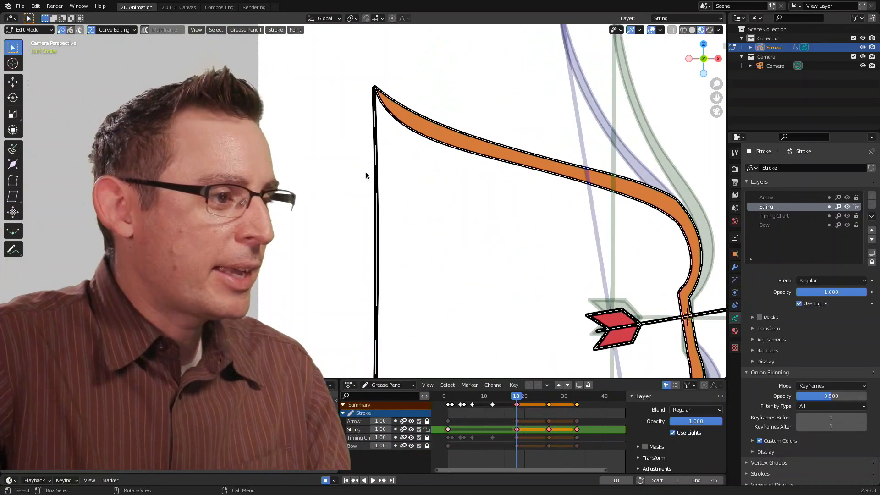
{"action": "scroll", "coordinate": [364, 201], "scroll_direction": "down", "scroll_amount": 1}
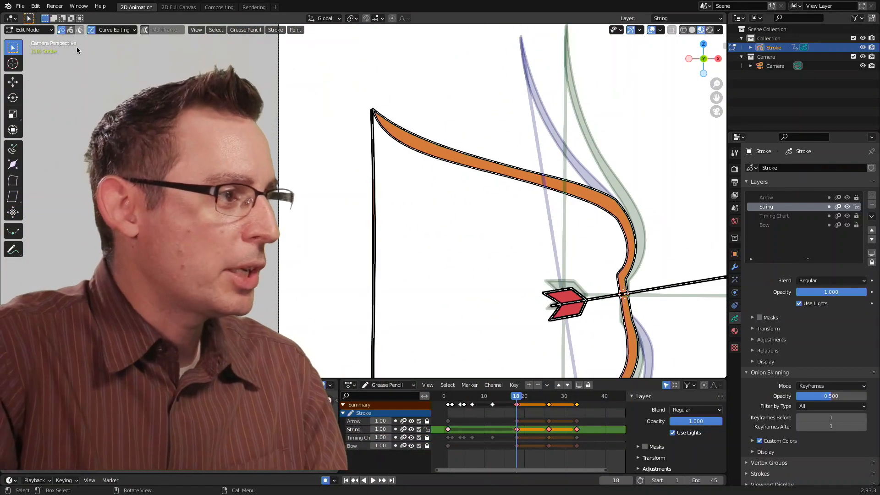
{"action": "scroll", "coordinate": [402, 233], "scroll_direction": "down", "scroll_amount": 1}
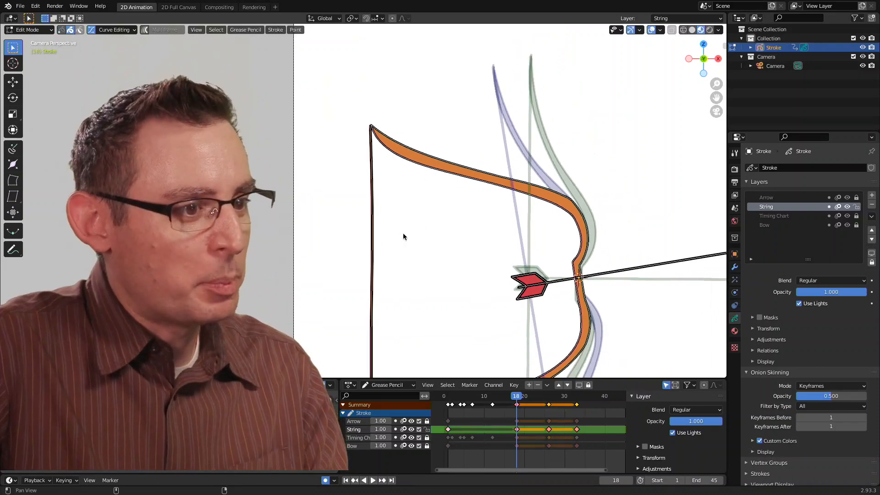
{"action": "middle_click_drag", "start_coordinate": [402, 233], "coordinate": [400, 170], "text": "shift"}
{"action": "left_click", "coordinate": [734, 331]}
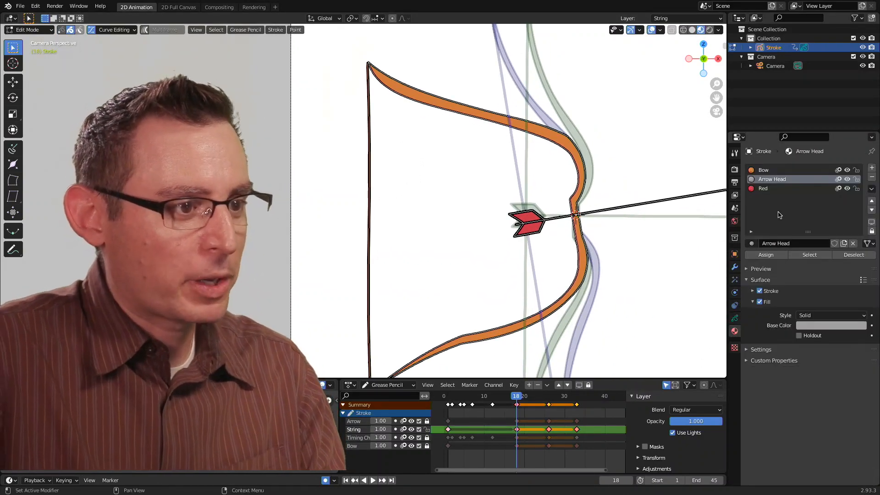
{"action": "left_click", "coordinate": [872, 168]}
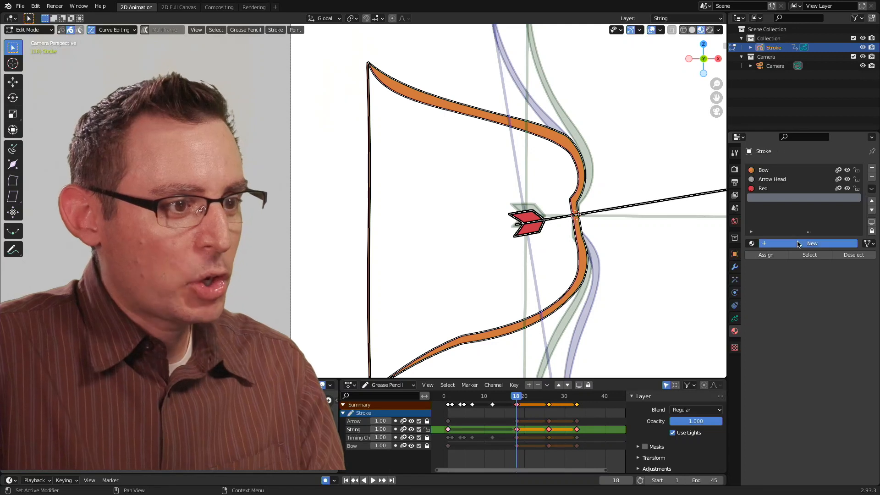
{"action": "left_click", "coordinate": [799, 243]}
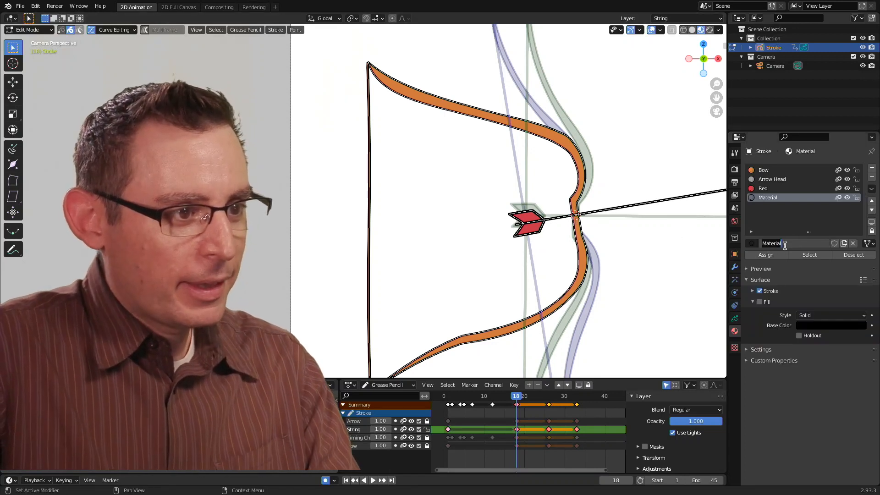
{"action": "type", "text": "Mat"}
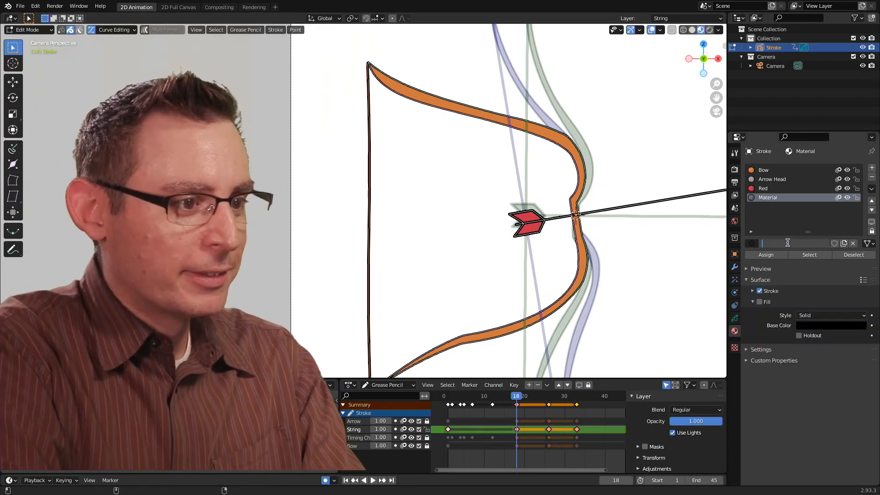
{"action": "type", "text": "String"}
{"action": "key", "text": "Return"}
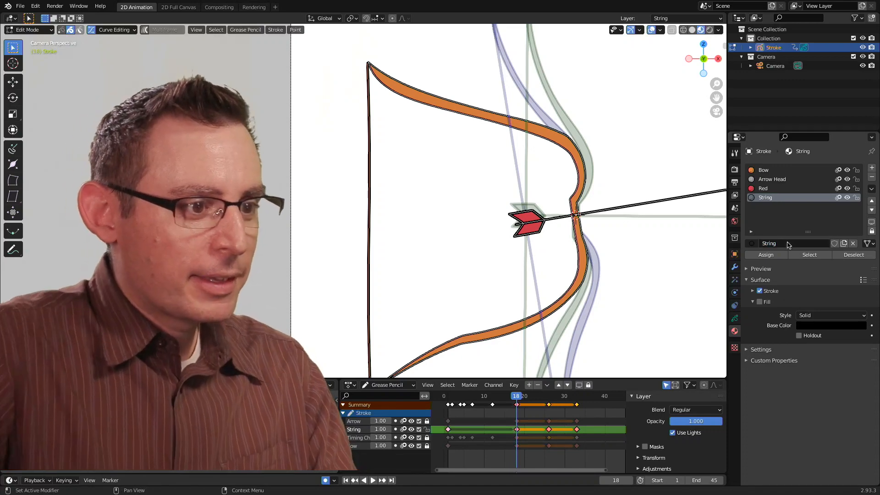
{"action": "left_click", "coordinate": [753, 302]}
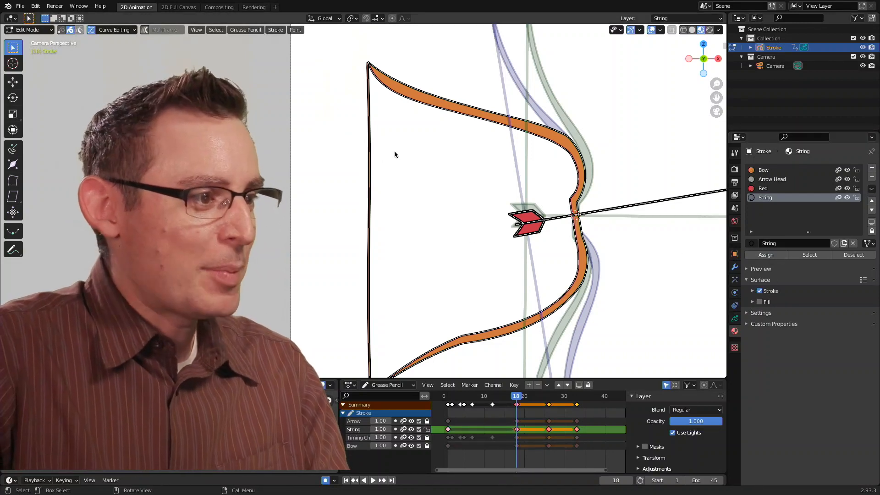
Move the upper inner curve handle of the string outward, away from the grip, to bow the string's upper half.
{"action": "key", "text": "alt+a"}
{"action": "scroll", "coordinate": [395, 194], "scroll_direction": "down", "scroll_amount": 1}
{"action": "middle_click_drag", "start_coordinate": [372, 201], "coordinate": [391, 152], "text": "shift"}
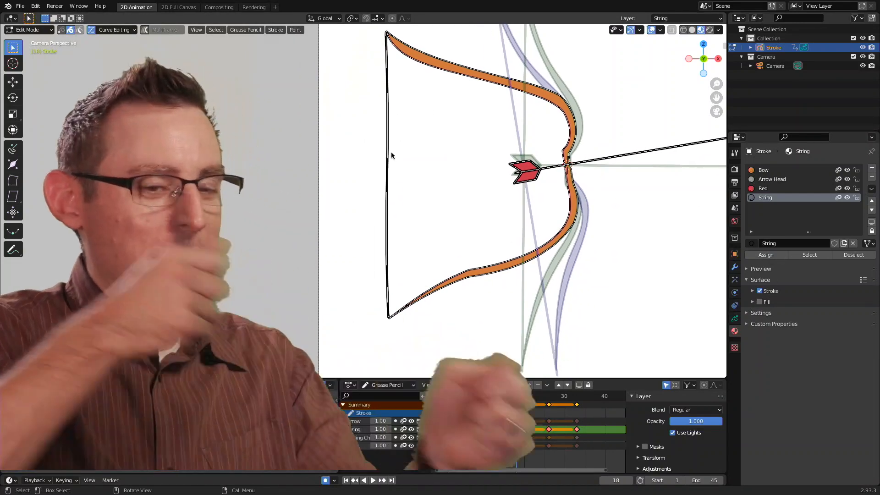
{"action": "middle_click_drag", "start_coordinate": [399, 115], "coordinate": [404, 137], "text": "shift"}
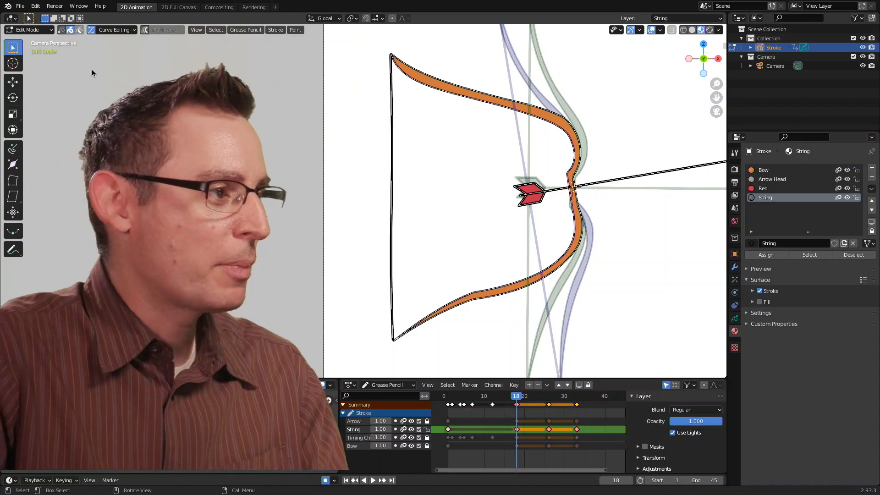
{"action": "left_click_drag", "start_coordinate": [389, 143], "coordinate": [399, 154]}
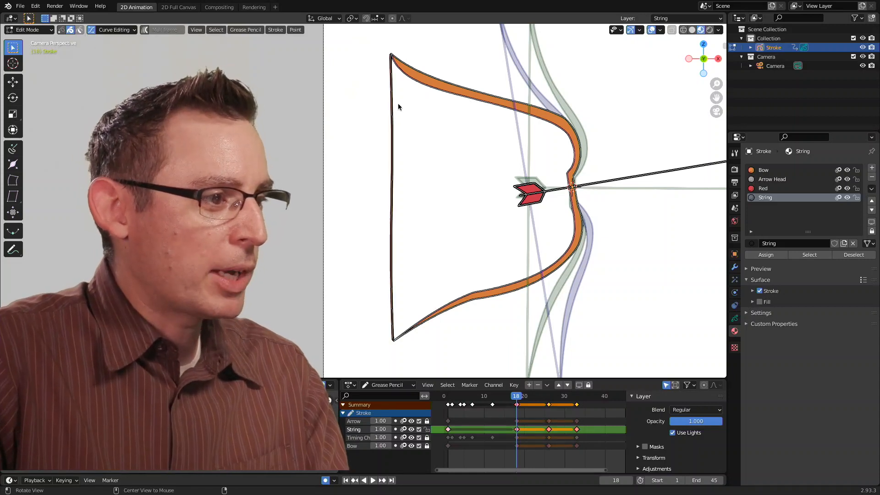
{"action": "middle_click_drag", "start_coordinate": [397, 106], "coordinate": [395, 139], "text": "shift"}
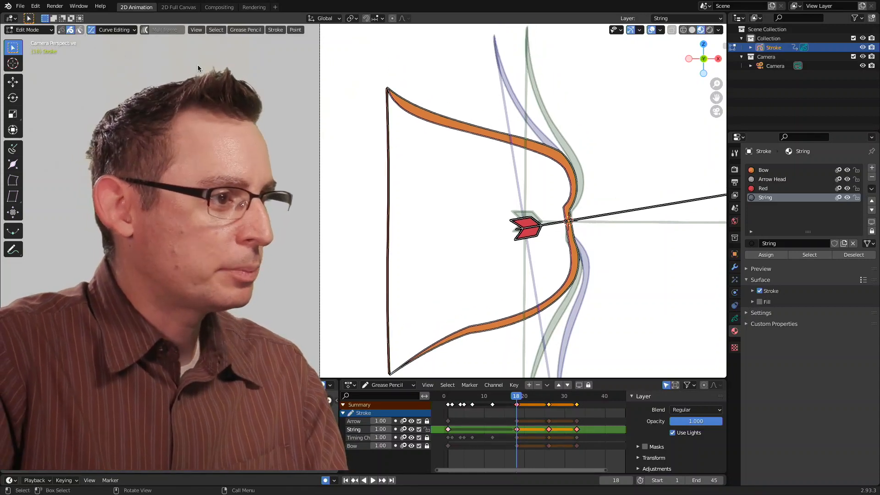
{"action": "middle_click_drag", "start_coordinate": [439, 194], "coordinate": [418, 188], "text": "shift"}
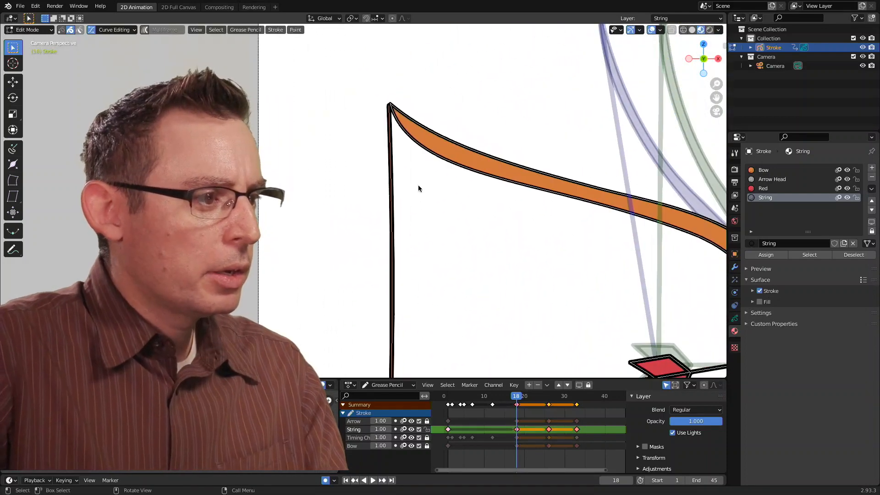
{"action": "middle_click_drag", "start_coordinate": [416, 106], "coordinate": [381, 112], "text": "ctrl"}
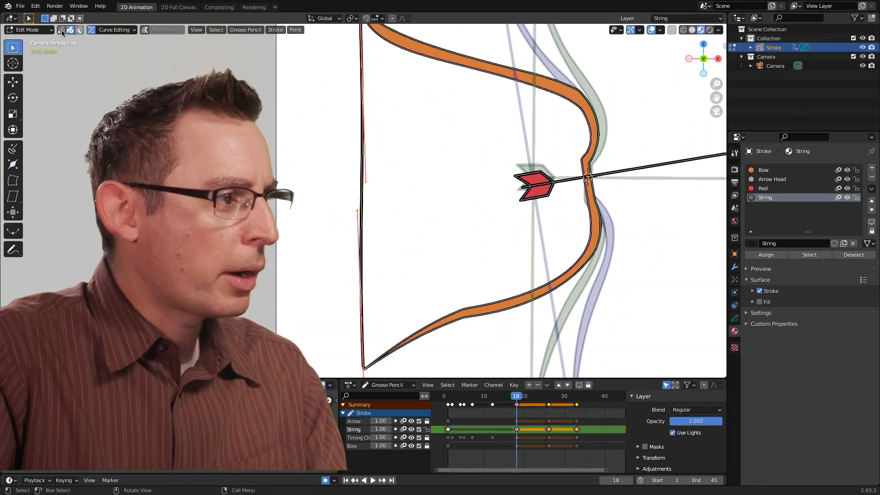
{"action": "left_click", "coordinate": [62, 29]}
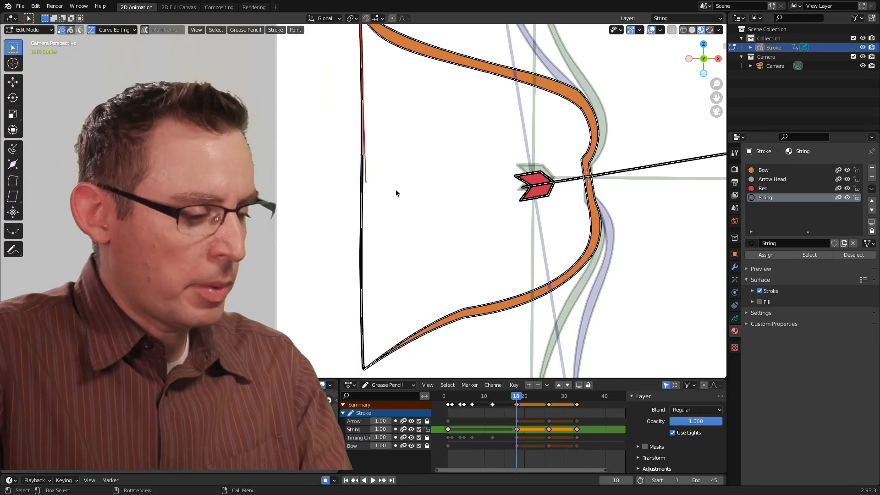
{"action": "key", "text": "g"}
{"action": "left_click", "coordinate": [342, 206]}
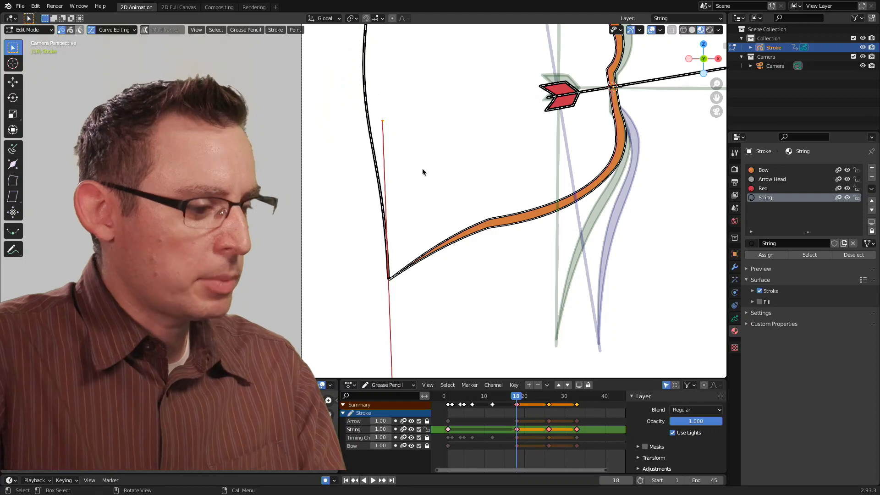
Move the lower end point's inner curve handle outward so the string forms an even arc between both limb tips.
{"action": "key", "text": "g"}
{"action": "left_click", "coordinate": [377, 192]}
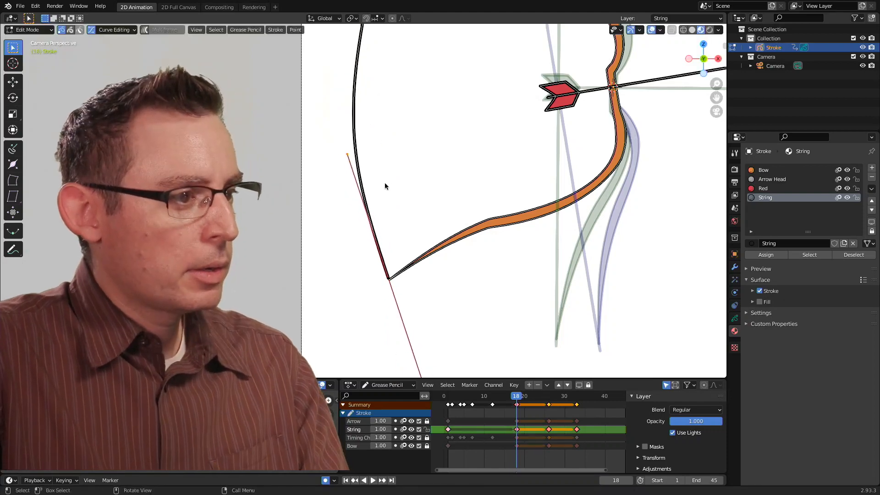
{"action": "middle_click_drag", "start_coordinate": [431, 157], "coordinate": [412, 137], "text": "ctrl"}
{"action": "middle_click_drag", "start_coordinate": [412, 138], "coordinate": [402, 174], "text": "shift"}
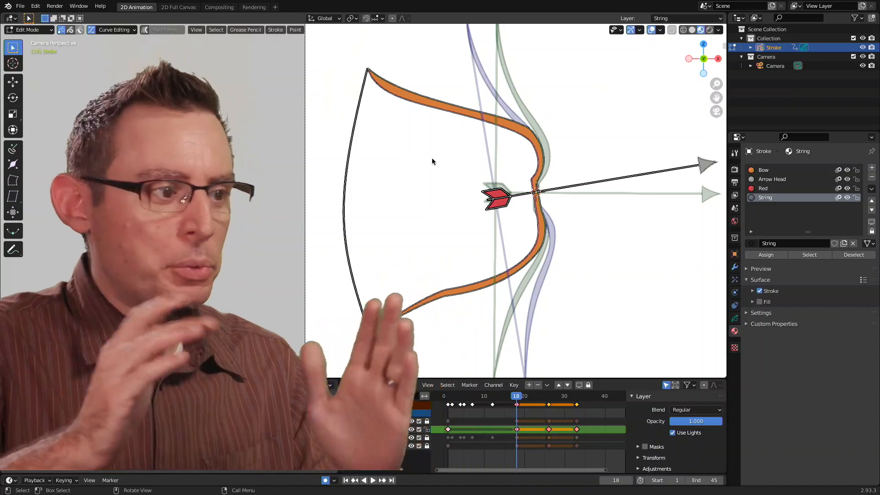
{"action": "middle_click_drag", "start_coordinate": [444, 202], "coordinate": [379, 189], "text": "shift"}
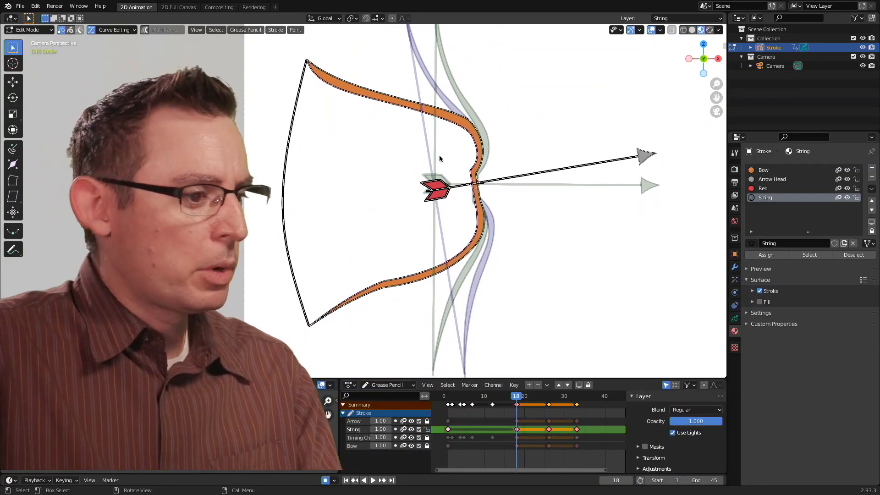
Preview the bow's change of pose from the start of the timeline, stopping on frame 18.
{"action": "key", "text": "space"}
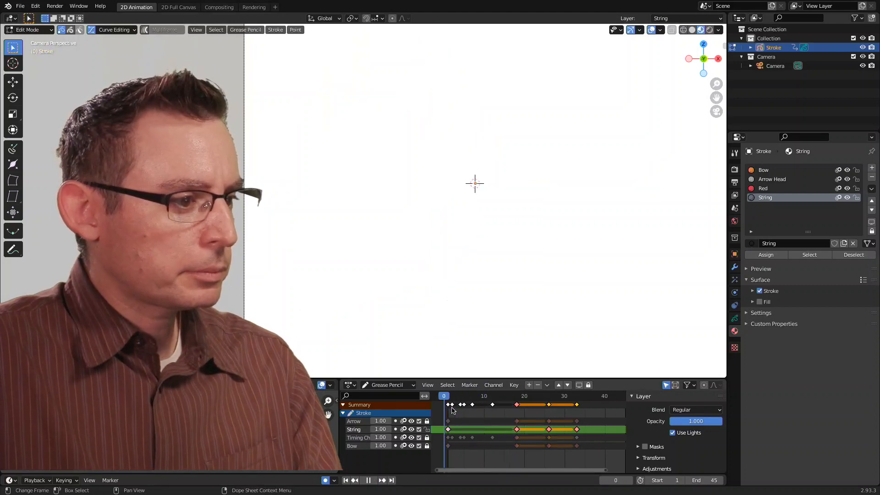
{"action": "left_click_drag", "start_coordinate": [513, 407], "coordinate": [519, 406]}
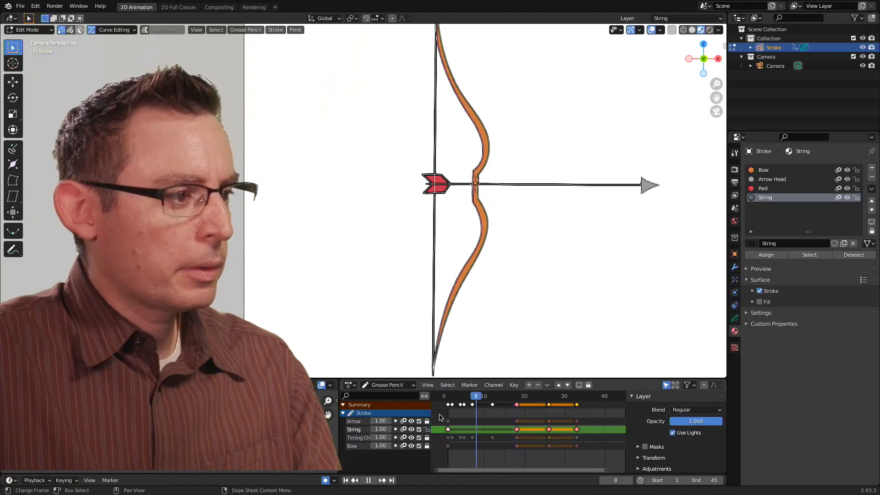
{"action": "key", "text": "space"}
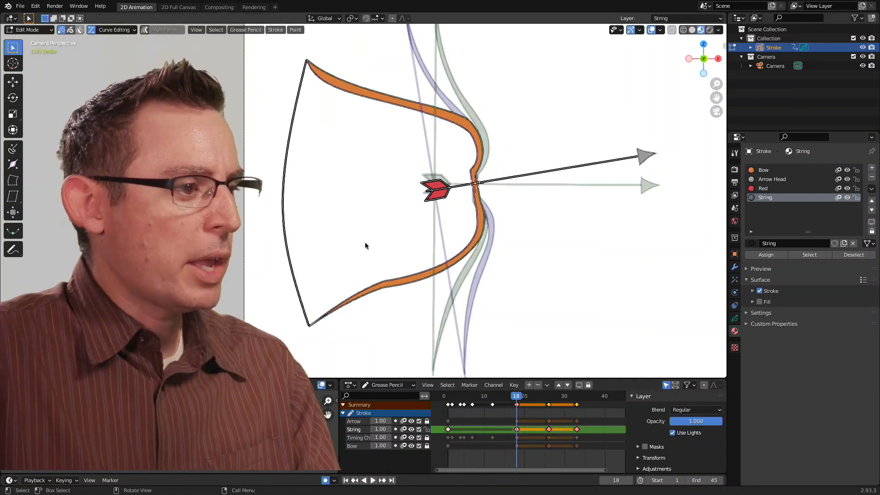
Unlock and activate the Arrow layer, lock the String layer and switch to selecting whole strokes.
{"action": "left_click", "coordinate": [429, 421]}
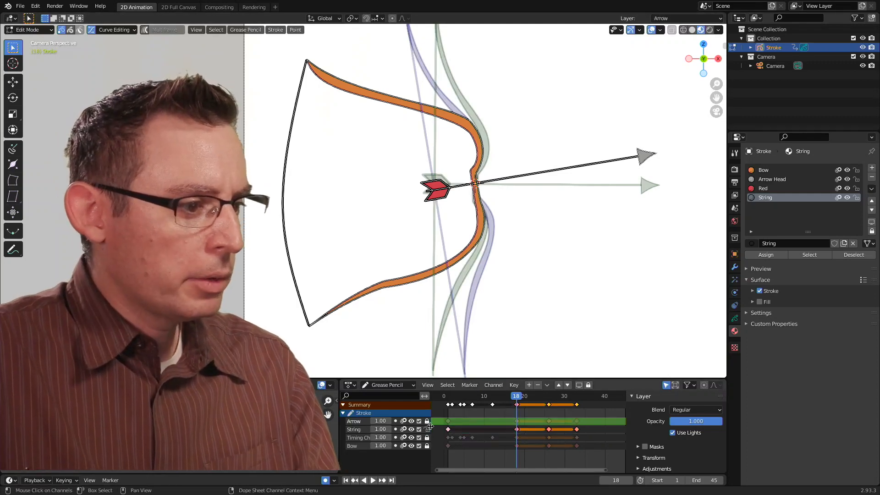
{"action": "left_click", "coordinate": [427, 429]}
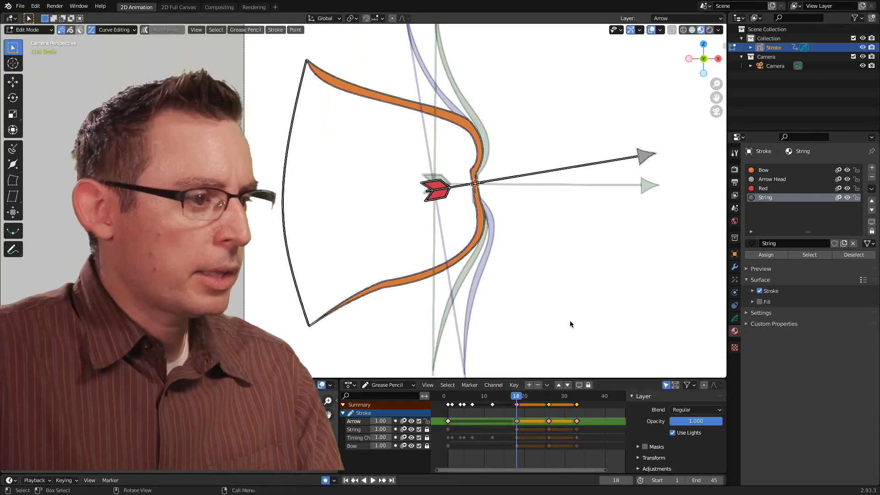
{"action": "left_click", "coordinate": [70, 30]}
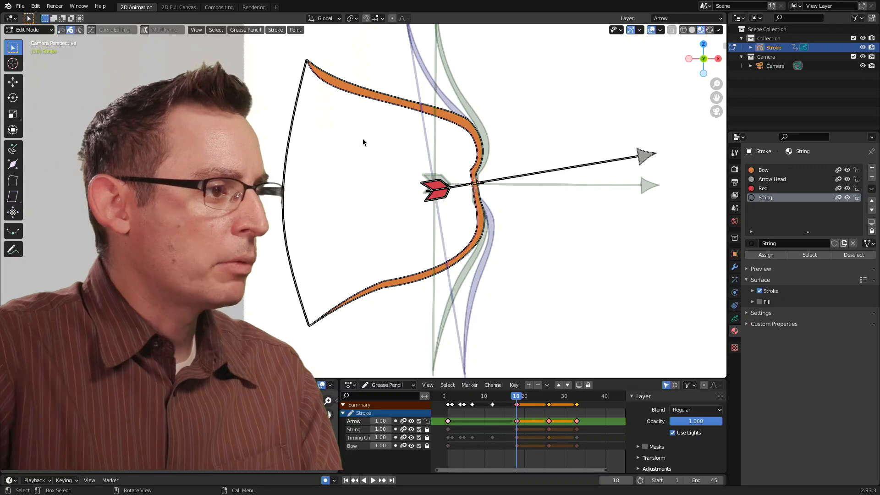
Select all the arrow's strokes and pull the arrow back along its shaft until the fletching meets the bent string.
{"action": "scroll", "coordinate": [436, 194], "scroll_direction": "up", "scroll_amount": 3}
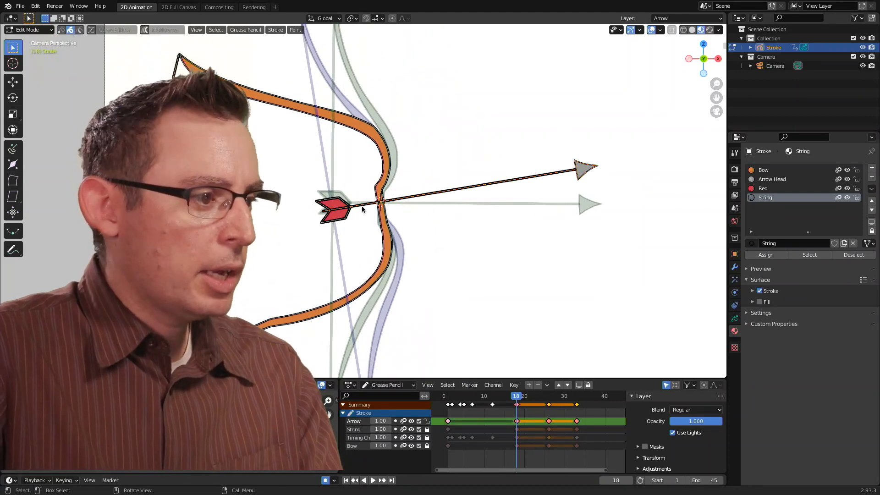
{"action": "left_click_drag", "start_coordinate": [363, 207], "coordinate": [516, 192], "text": "ctrl+alt"}
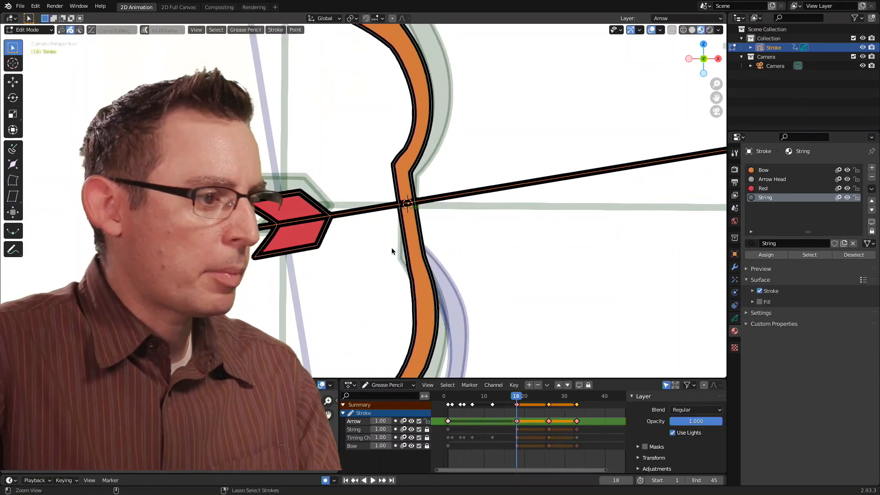
{"action": "mouse_move", "coordinate": [391, 250]}
{"action": "left_mouse_down", "text": "ctrl+alt"}
{"action": "mouse_move", "coordinate": [328, 241]}
{"action": "mouse_move", "coordinate": [379, 227]}
{"action": "left_mouse_up", "text": "ctrl+alt"}
{"action": "key", "text": "g"}
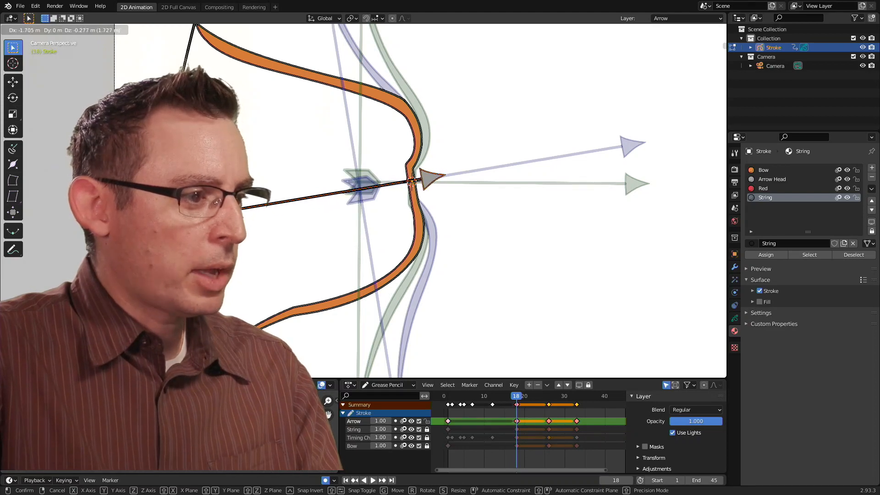
{"action": "left_click", "coordinate": [396, 183]}
{"action": "key", "text": "alt+a"}
{"action": "scroll", "coordinate": [396, 183], "scroll_direction": "down", "scroll_amount": 1}
{"action": "middle_click_drag", "start_coordinate": [216, 67], "coordinate": [245, 68], "text": "shift"}
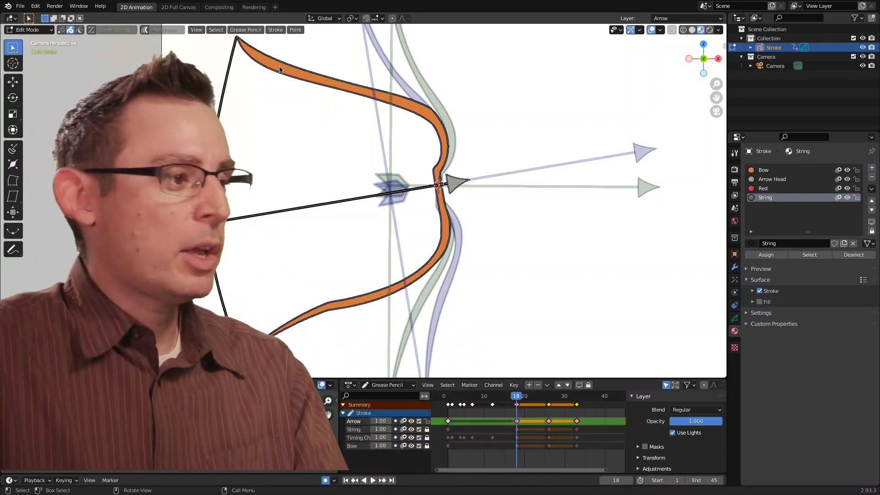
{"action": "scroll", "coordinate": [281, 73], "scroll_direction": "down", "scroll_amount": 2}
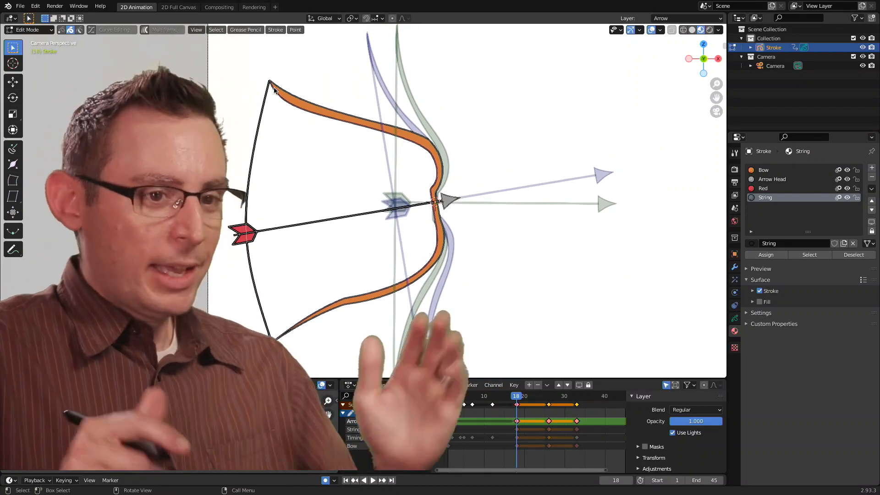
On the unlocked Bow layer, select the points of both outer limbs and scale them narrower along the X axis.
{"action": "left_click", "coordinate": [356, 447]}
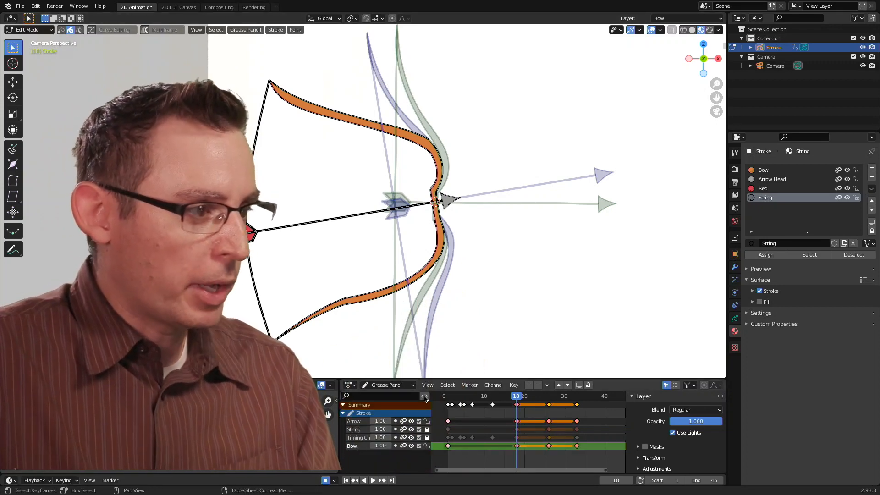
{"action": "left_click", "coordinate": [61, 30]}
{"action": "mouse_move", "coordinate": [237, 62]}
{"action": "left_mouse_down"}
{"action": "mouse_move", "coordinate": [350, 126]}
{"action": "mouse_move", "coordinate": [428, 151]}
{"action": "left_mouse_up"}
{"action": "mouse_move", "coordinate": [348, 347]}
{"action": "left_mouse_down"}
{"action": "mouse_move", "coordinate": [349, 243]}
{"action": "mouse_move", "coordinate": [410, 292]}
{"action": "left_mouse_up"}
{"action": "scroll", "coordinate": [422, 271], "scroll_direction": "up", "scroll_amount": 2}
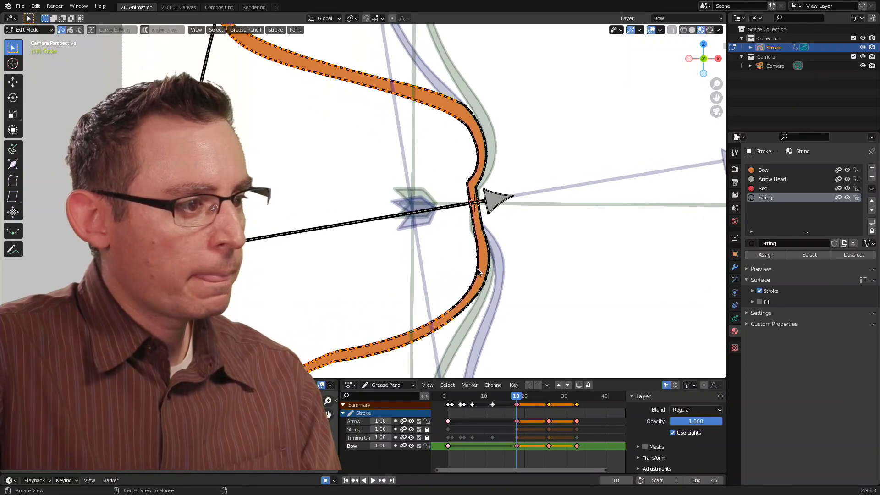
{"action": "scroll", "coordinate": [454, 298], "scroll_direction": "down", "scroll_amount": 1}
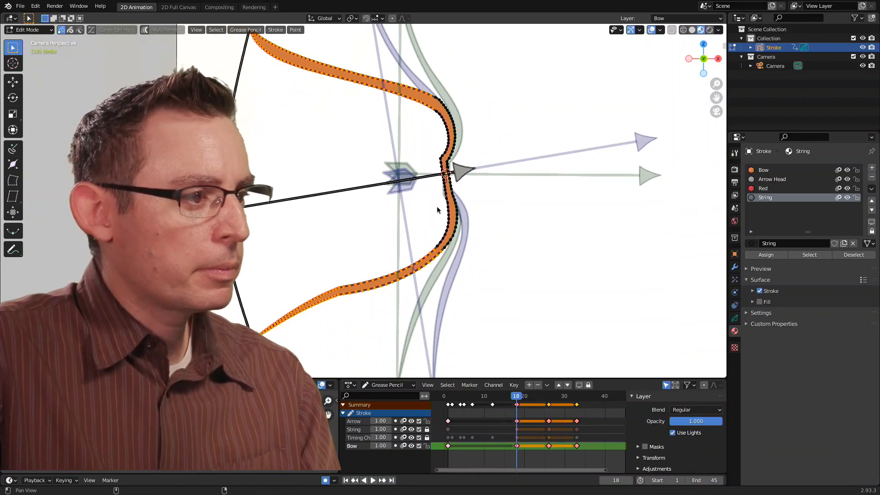
{"action": "scroll", "coordinate": [392, 226], "scroll_direction": "down", "scroll_amount": 1}
{"action": "middle_click_drag", "start_coordinate": [391, 226], "coordinate": [410, 239], "text": "shift"}
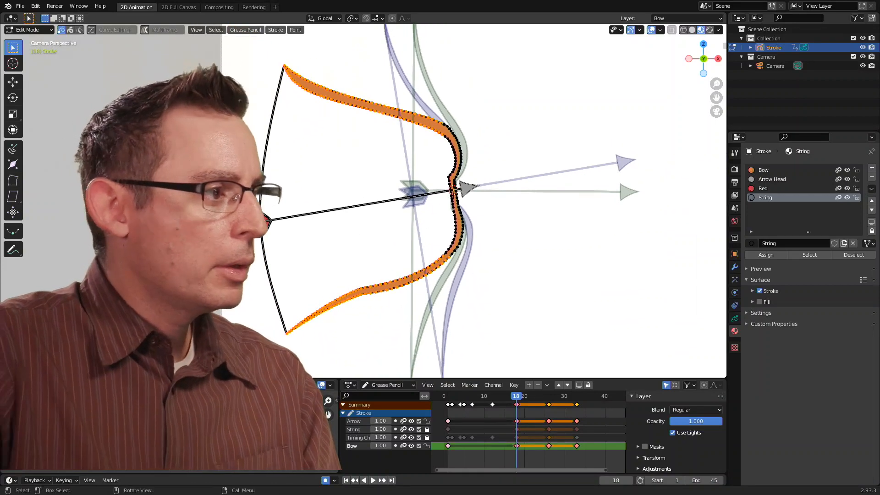
{"action": "left_click", "coordinate": [14, 117]}
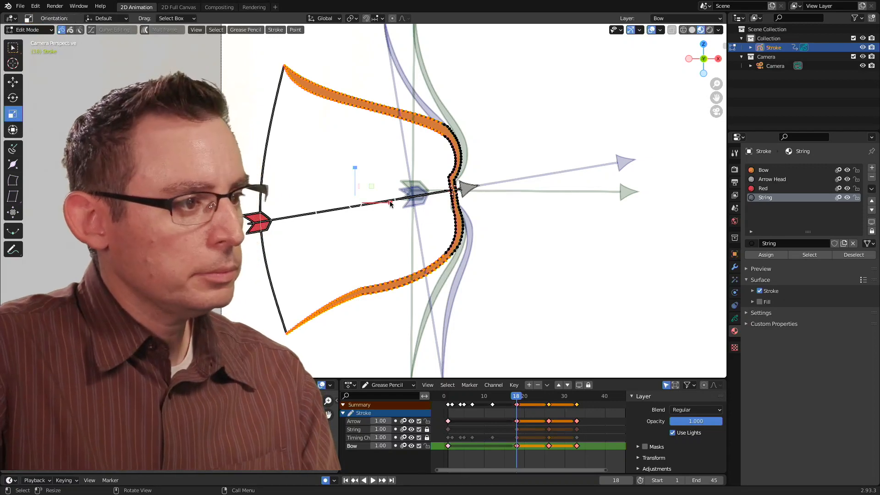
{"action": "left_click_drag", "start_coordinate": [388, 205], "coordinate": [378, 206]}
Move the selected limb points about 0.29 m forward so the limbs line up with the grip section again.
{"action": "key", "text": "g"}
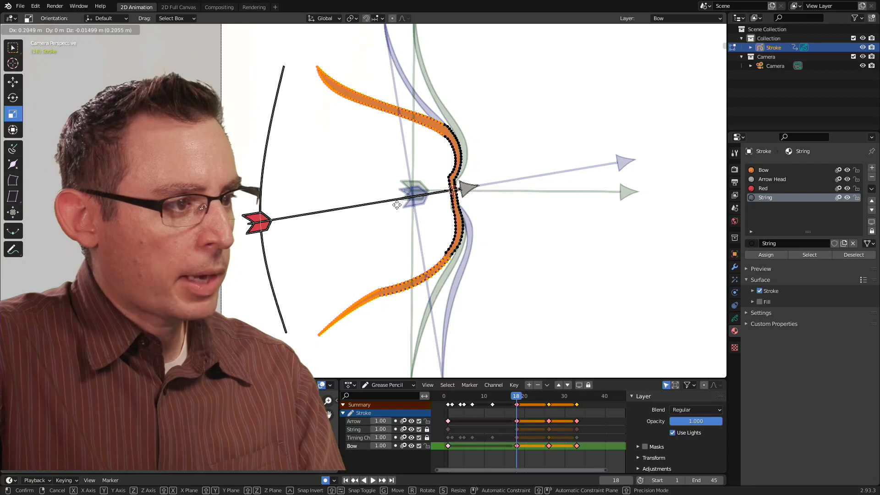
{"action": "left_click", "coordinate": [396, 205]}
{"action": "left_click", "coordinate": [377, 227]}
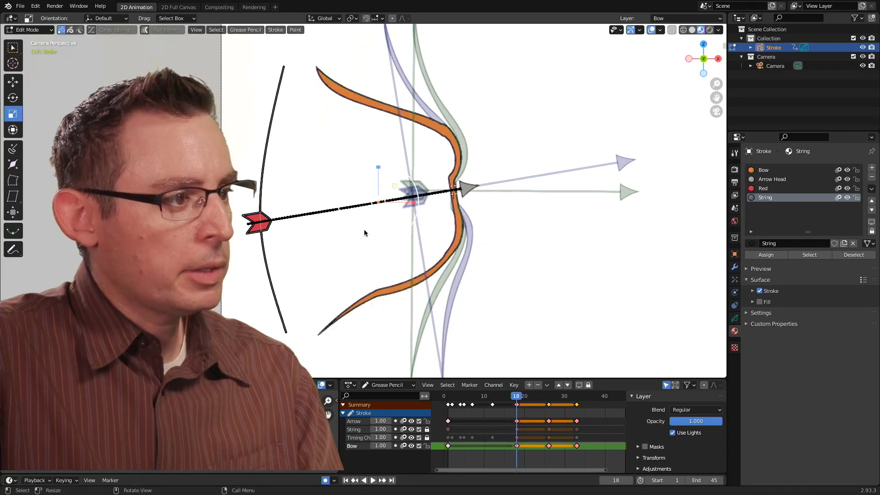
Make the String layer active, switch to whole-stroke selection and unlock the layer for editing.
{"action": "left_click", "coordinate": [360, 431]}
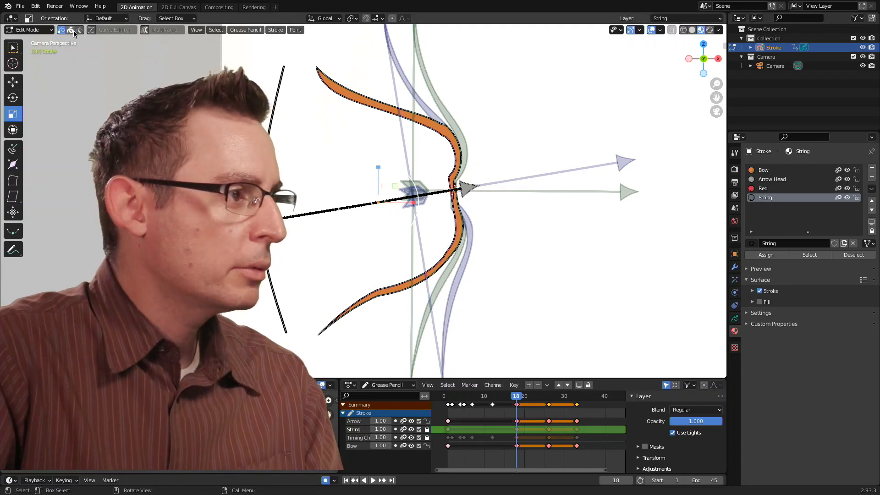
{"action": "left_click", "coordinate": [71, 30]}
{"action": "left_click", "coordinate": [308, 189]}
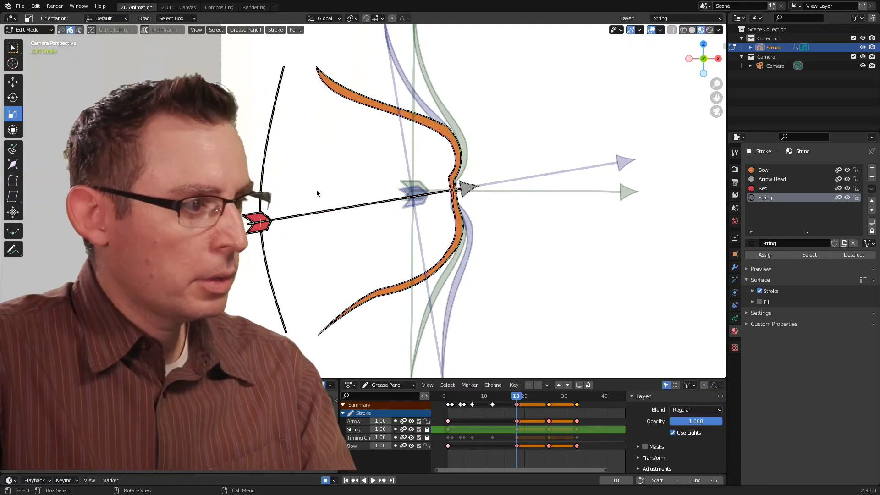
{"action": "left_click_drag", "start_coordinate": [277, 53], "coordinate": [296, 82]}
{"action": "middle_click_drag", "start_coordinate": [298, 115], "coordinate": [338, 206], "text": "shift"}
{"action": "middle_click_drag", "start_coordinate": [338, 206], "coordinate": [482, 172], "text": "ctrl"}
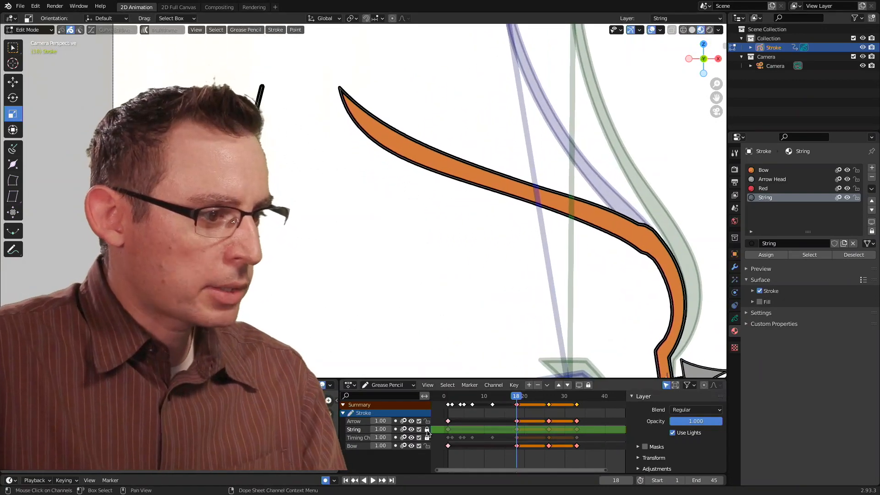
{"action": "left_click", "coordinate": [427, 429]}
Move the string stroke forward so its ends meet the tips of the reshaped bow limbs.
{"action": "middle_click_drag", "start_coordinate": [339, 271], "coordinate": [297, 293], "text": "ctrl"}
{"action": "middle_click_drag", "start_coordinate": [278, 268], "coordinate": [252, 124], "text": "shift"}
{"action": "middle_click_drag", "start_coordinate": [256, 174], "coordinate": [303, 234], "text": "ctrl"}
{"action": "middle_click_drag", "start_coordinate": [306, 234], "coordinate": [305, 261], "text": "shift"}
{"action": "key", "text": "g"}
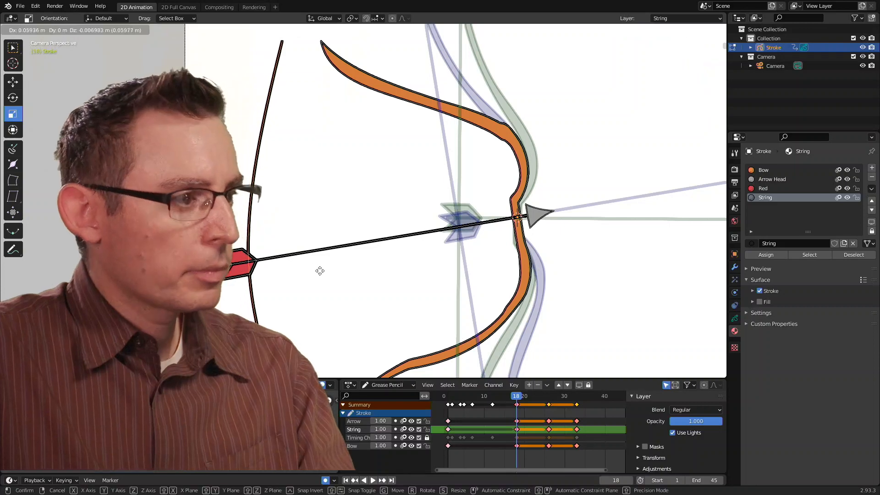
{"action": "left_click", "coordinate": [356, 266]}
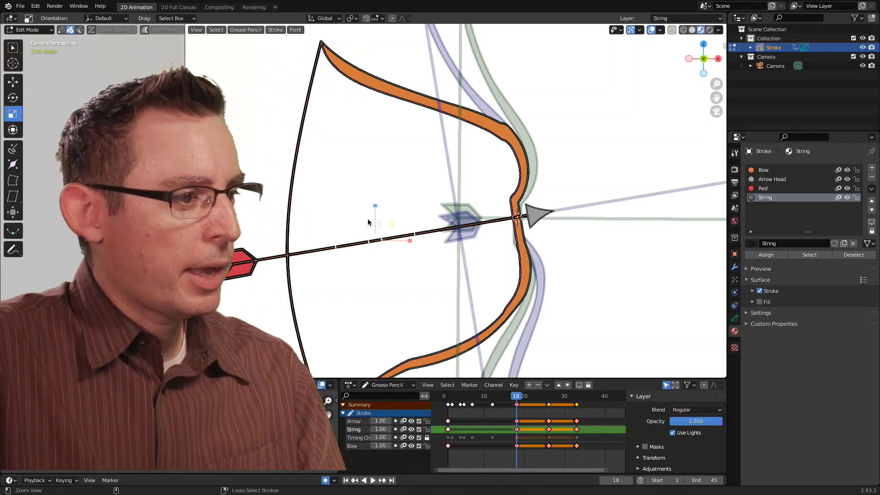
{"action": "middle_click_drag", "start_coordinate": [368, 222], "coordinate": [313, 202], "text": "ctrl"}
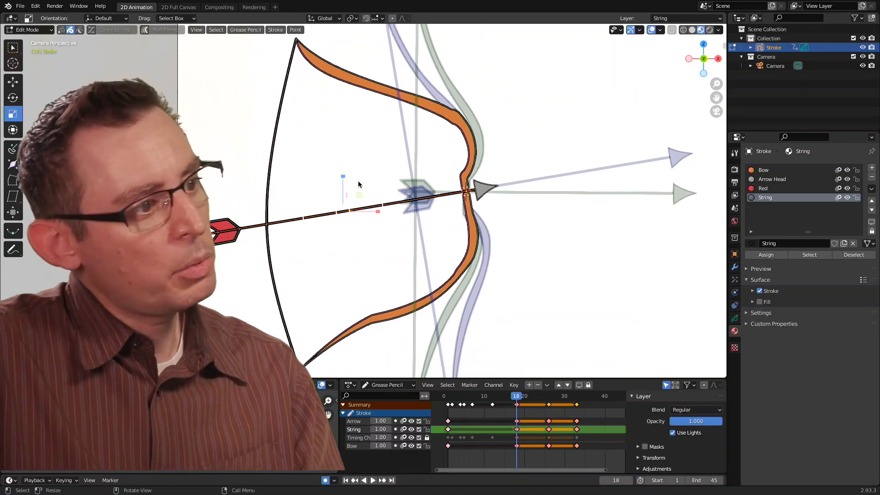
Return to the selection tool, scrub back to frame 0 and play the animation to review the poses.
{"action": "left_click", "coordinate": [13, 47]}
{"action": "left_click_drag", "start_coordinate": [513, 397], "coordinate": [439, 411]}
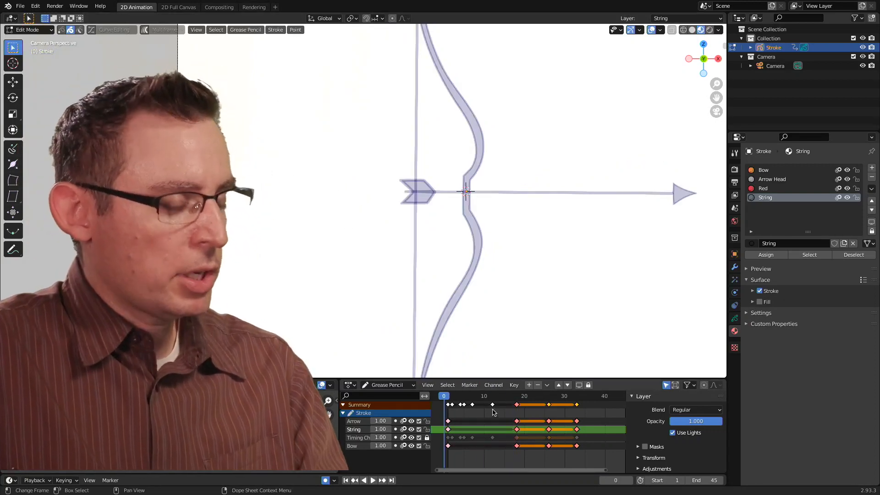
{"action": "key", "text": "space"}
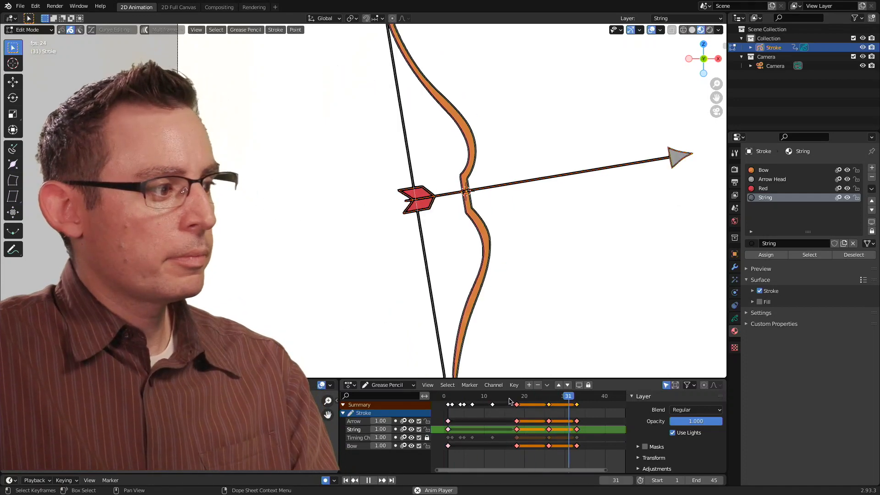